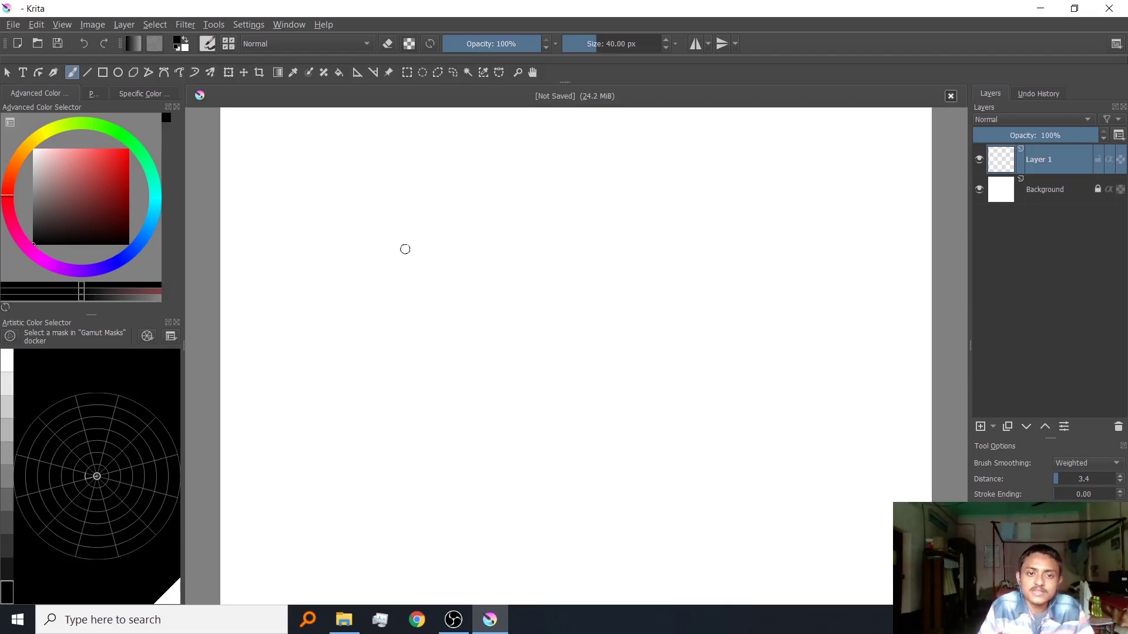
# Dismiss Krita's brush palette and open kritarc from the Local folder in Visual Studio Code.
pyautogui.rightClick(405, 249)
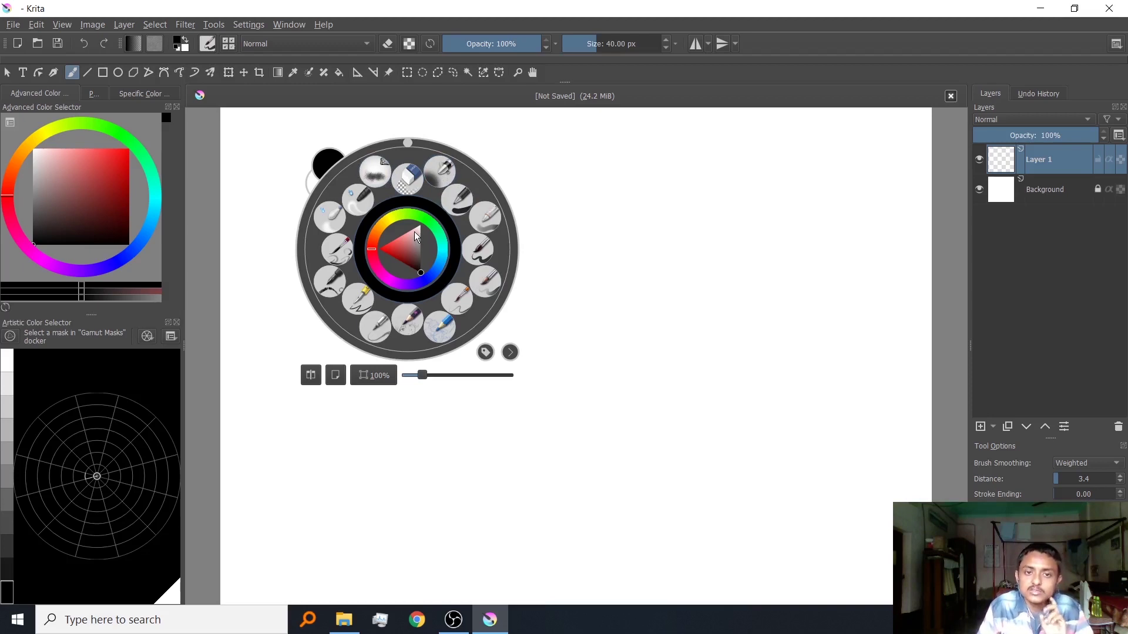
pyautogui.click(534, 219)
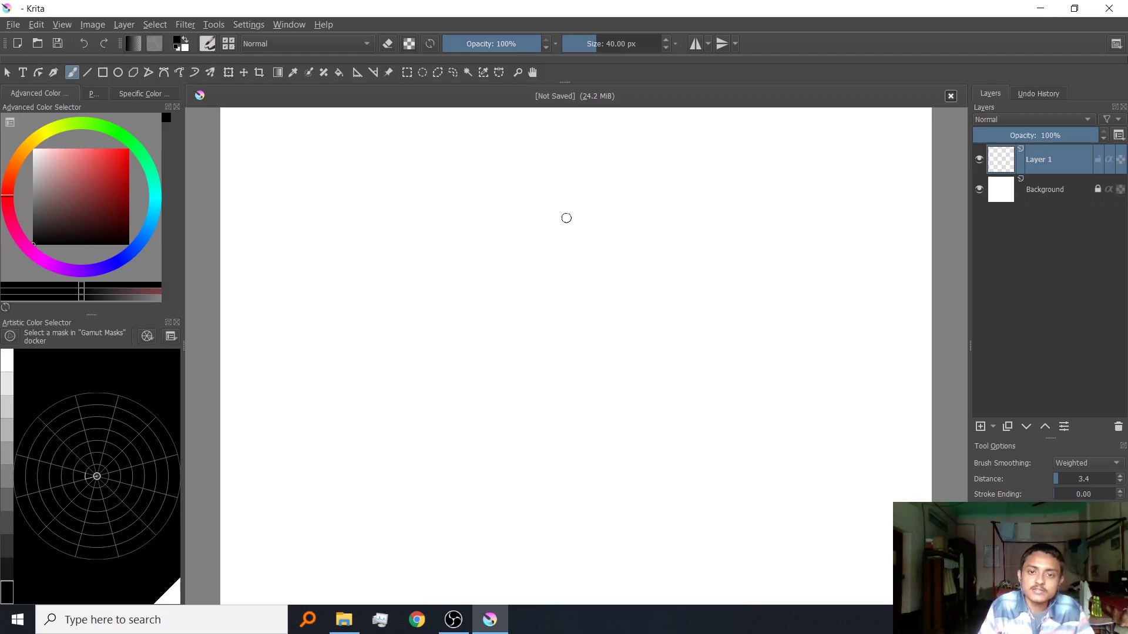
pyautogui.click(344, 620)
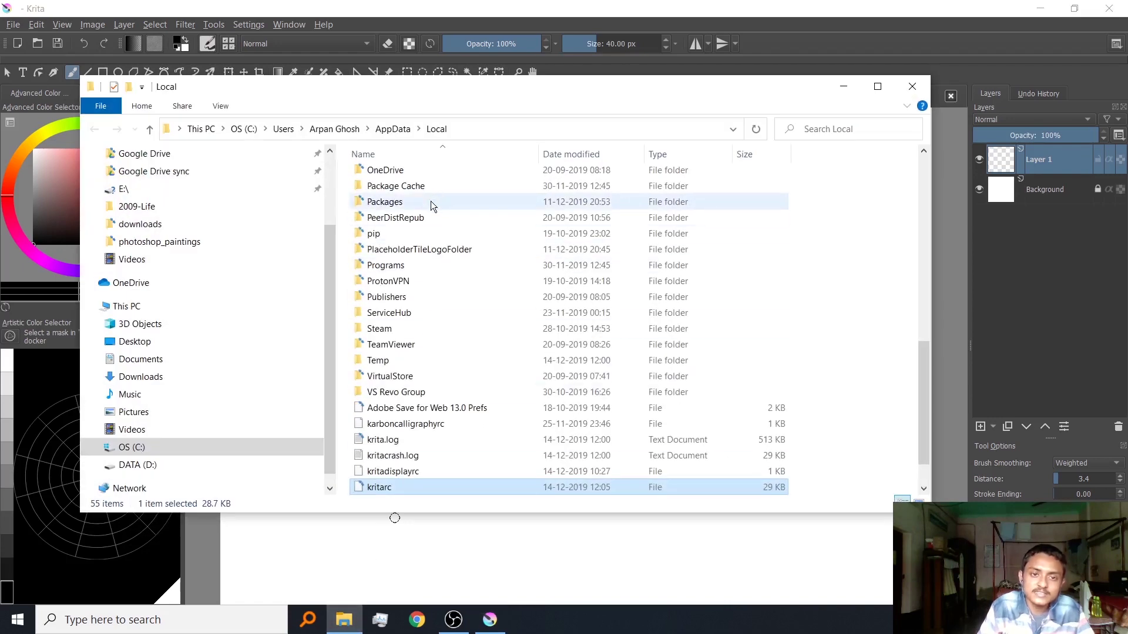
pyautogui.rightClick(409, 486)
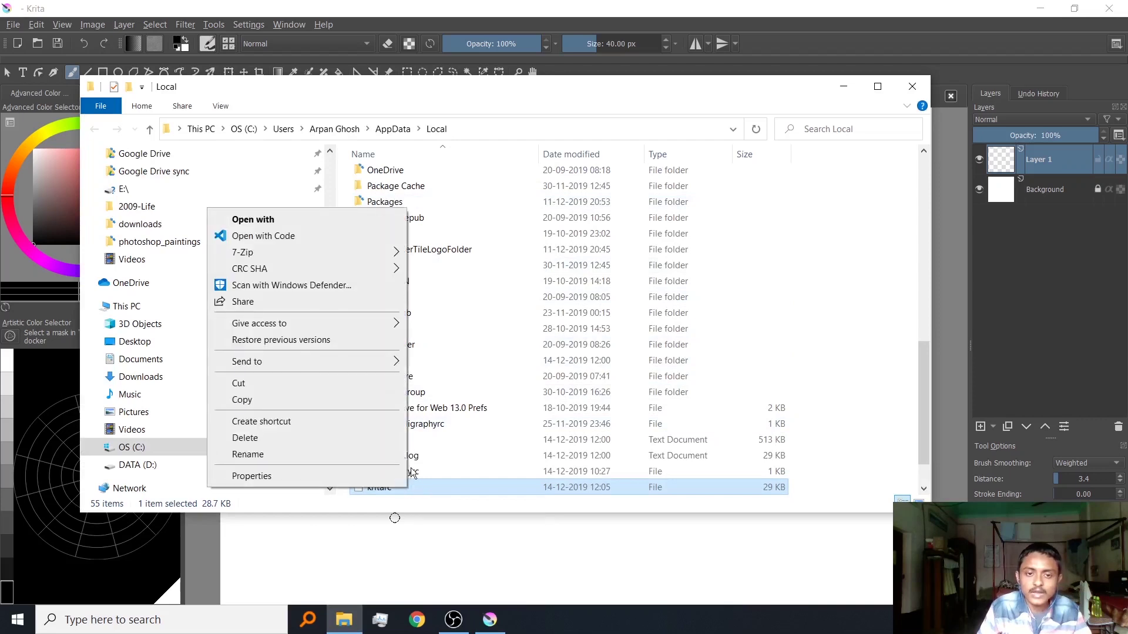
pyautogui.click(322, 237)
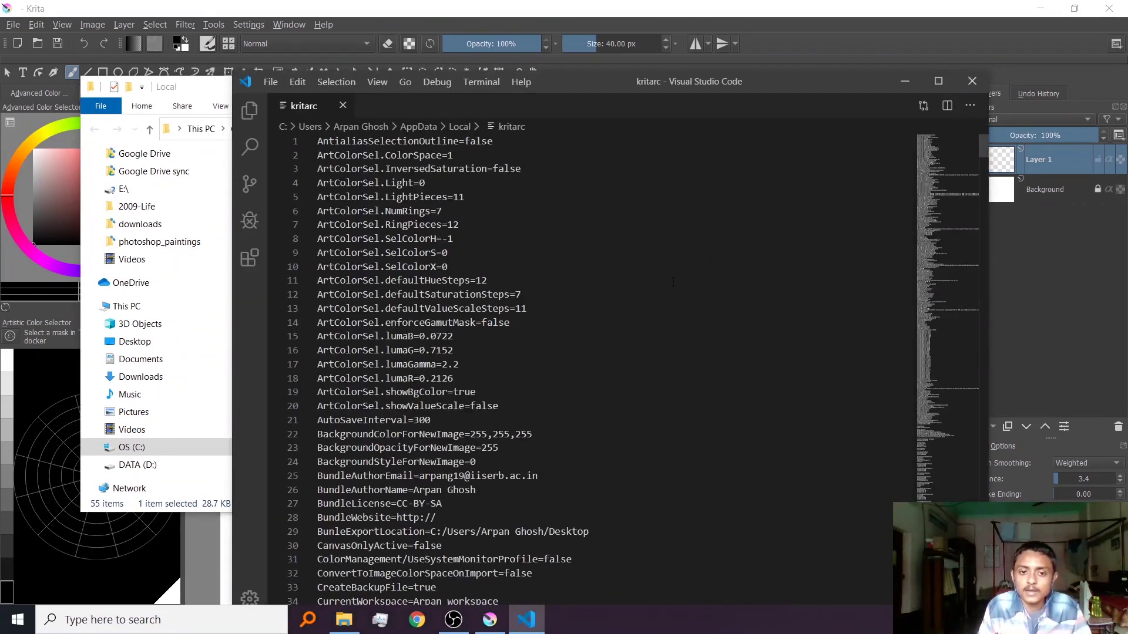
# Search kritarc for 'fav' to reach numFavoritePresets=16, then close Visual Studio Code.
pyautogui.hotkey('ctrl', 'd')
pyautogui.hotkey('ctrl', 'f')
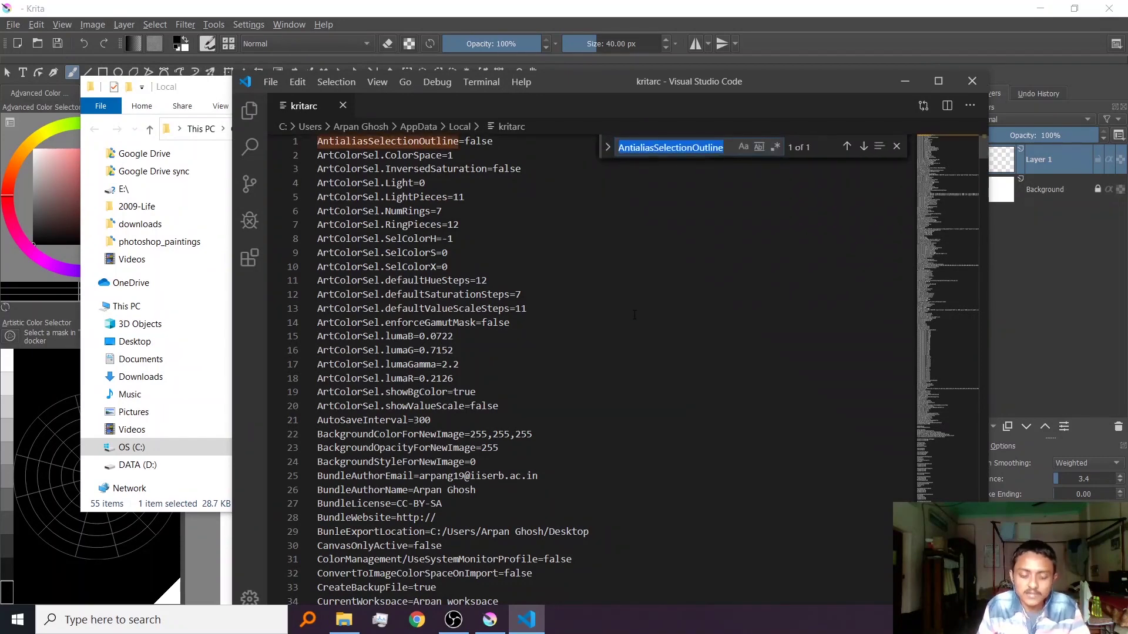
pyautogui.write('fav')
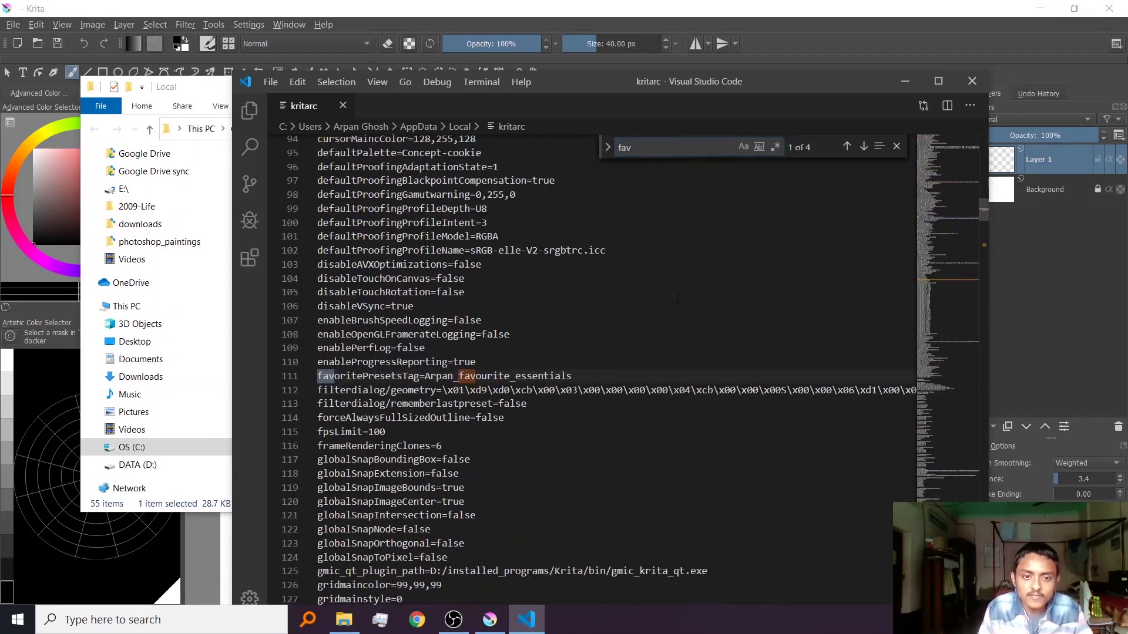
pyautogui.click(863, 147)
pyautogui.click(864, 147)
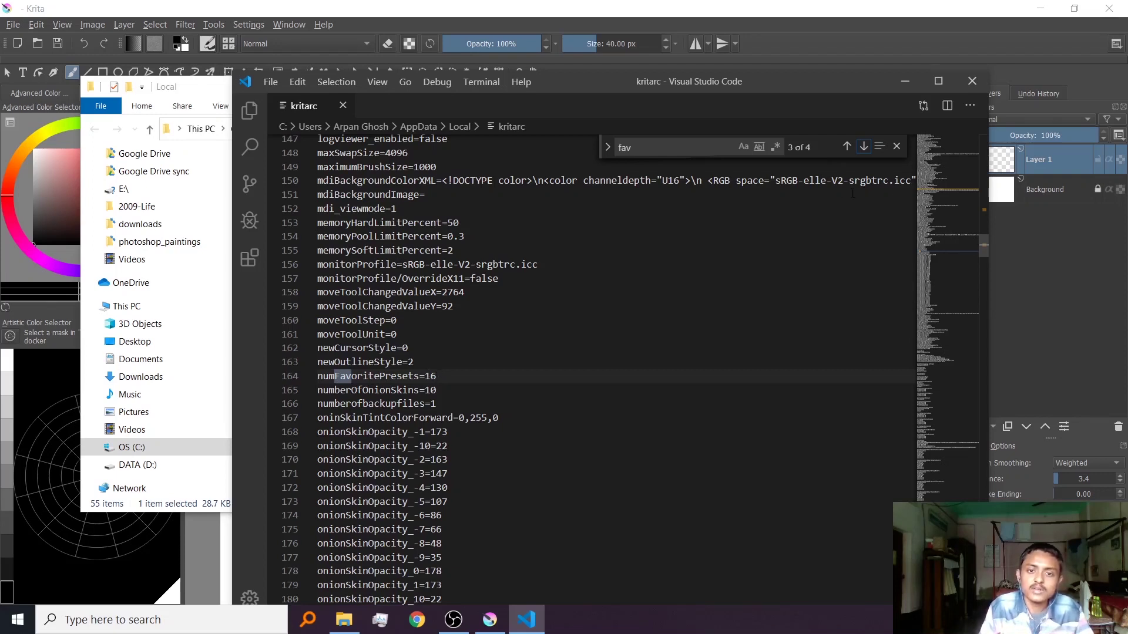
pyautogui.click(968, 83)
# Close the Local folder window and switch Krita to the 600 px soft airbrush preset.
pyautogui.click(912, 87)
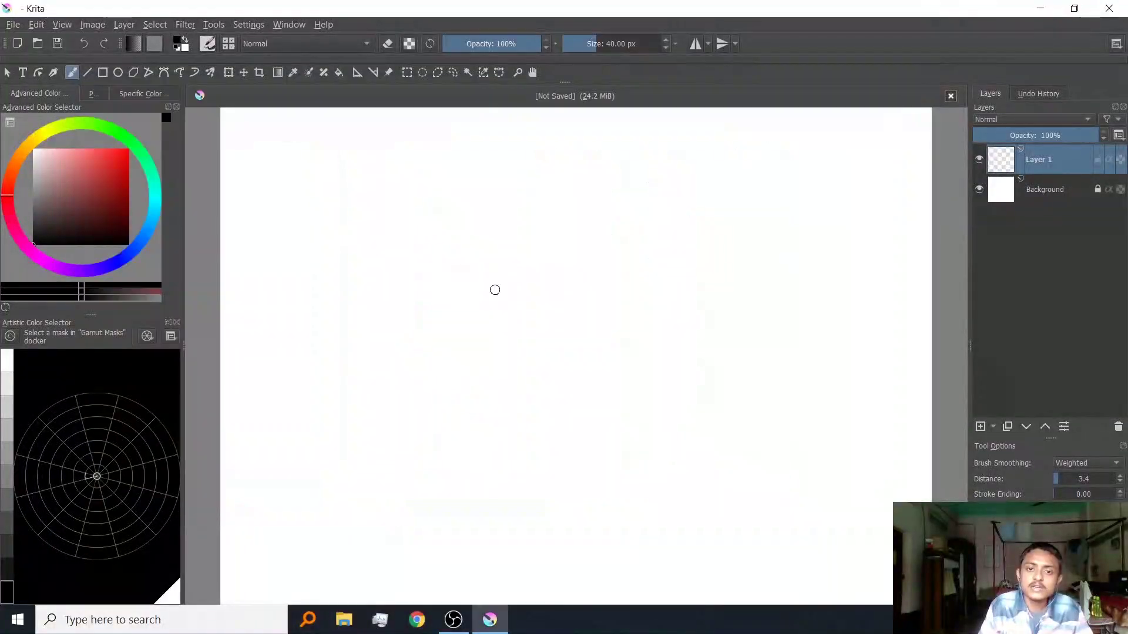
pyautogui.rightClick(484, 276)
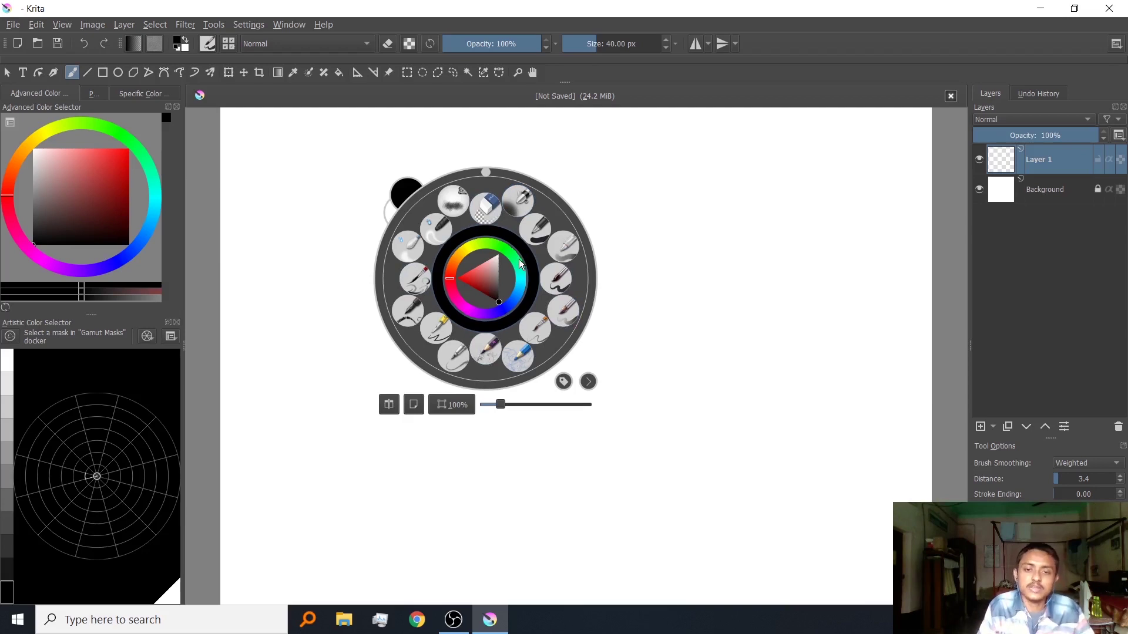
pyautogui.click(517, 203)
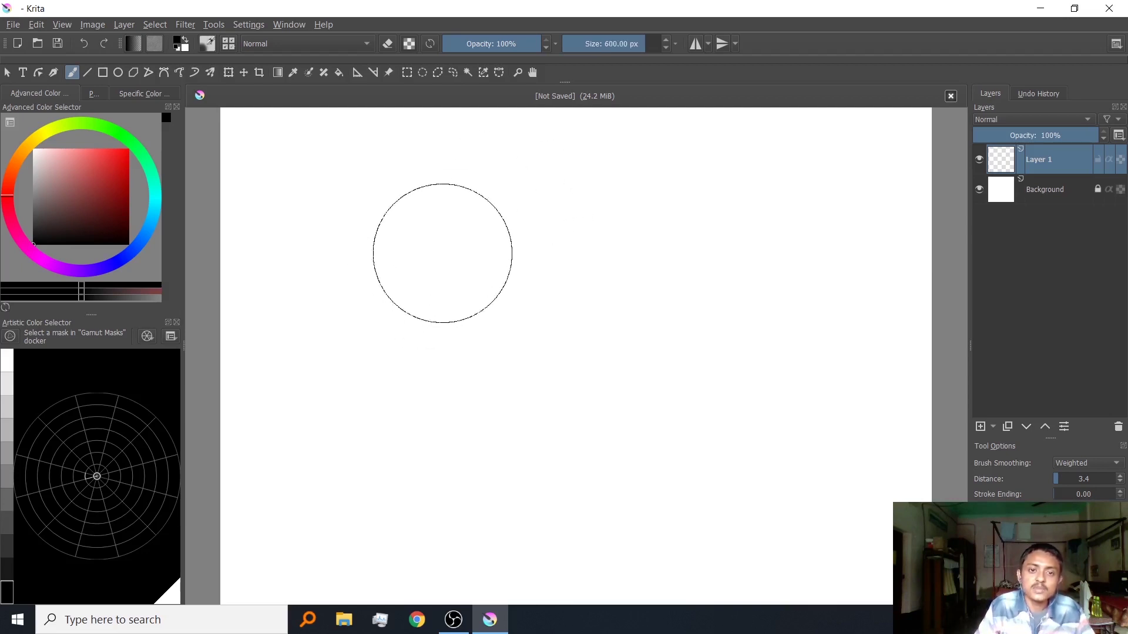
# Paint three diagonal airbrush test strokes, then undo the two dark ones.
pyautogui.moveTo(388, 242)
pyautogui.mouseDown()
pyautogui.moveTo(427, 234)
pyautogui.moveTo(466, 254)
pyautogui.moveTo(560, 340)
pyautogui.moveTo(585, 400)
pyautogui.moveTo(634, 428)
pyautogui.mouseUp()
pyautogui.moveTo(535, 194)
pyautogui.mouseDown()
pyautogui.moveTo(583, 217)
pyautogui.moveTo(621, 265)
pyautogui.moveTo(697, 310)
pyautogui.moveTo(757, 423)
pyautogui.moveTo(755, 452)
pyautogui.mouseUp()
pyautogui.moveTo(353, 326)
pyautogui.mouseDown()
pyautogui.moveTo(365, 361)
pyautogui.moveTo(464, 423)
pyautogui.moveTo(515, 500)
pyautogui.mouseUp()
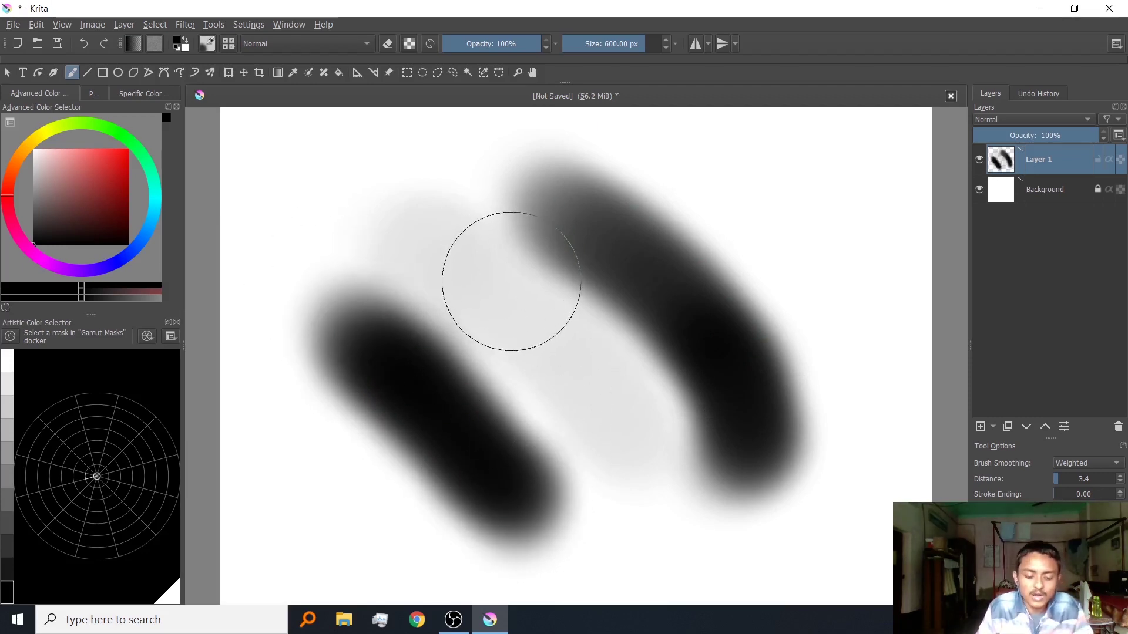
pyautogui.hotkey('ctrl', 'z')
pyautogui.hotkey('ctrl', 'z')
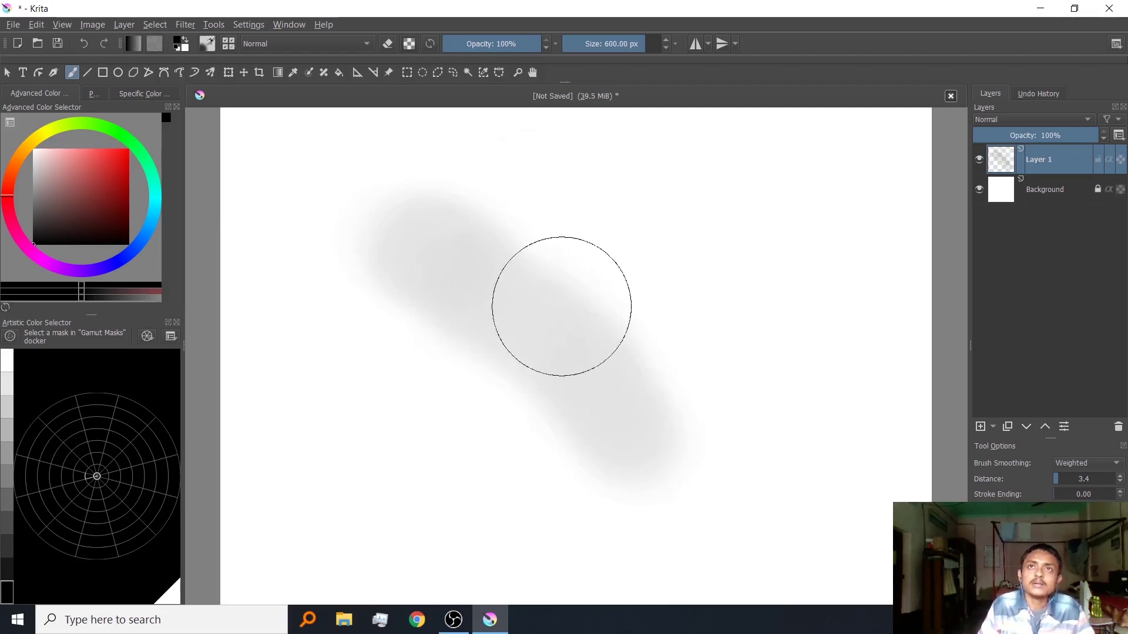
pyautogui.hotkey('ctrl', 'z')
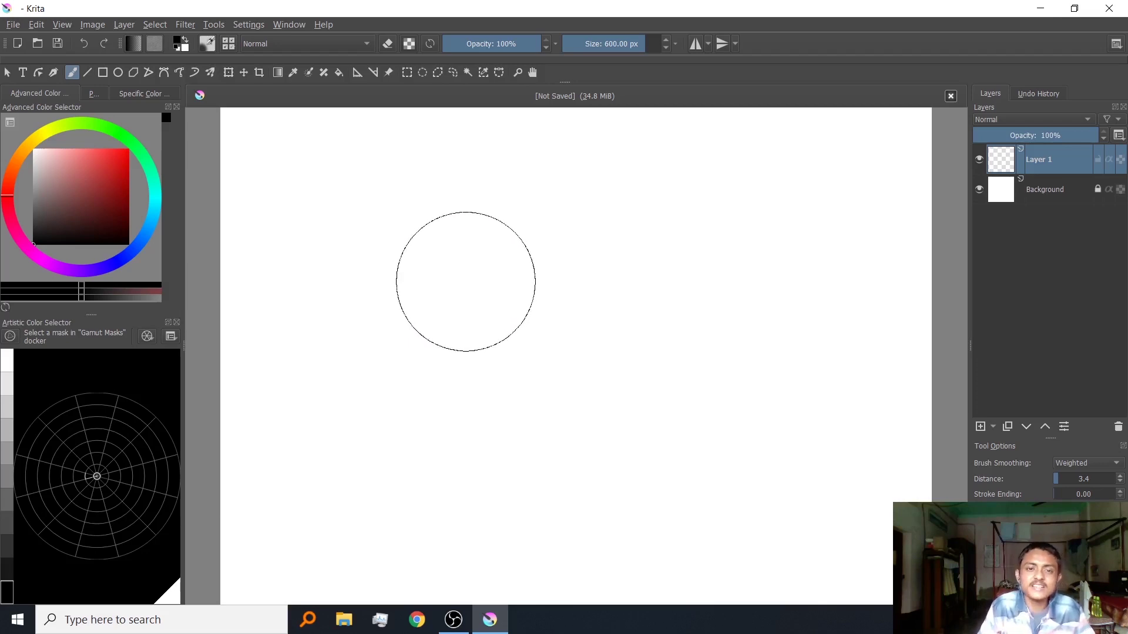
# Switch to the 40 px brush, paint four long black test strokes, then undo.
pyautogui.rightClick(455, 263)
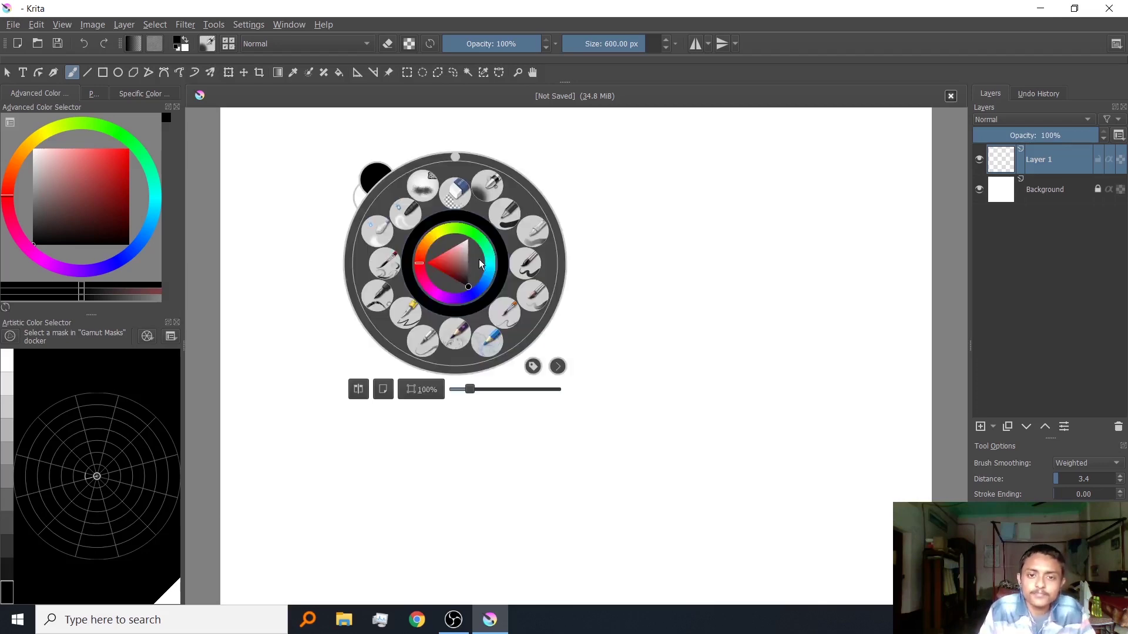
pyautogui.click(506, 213)
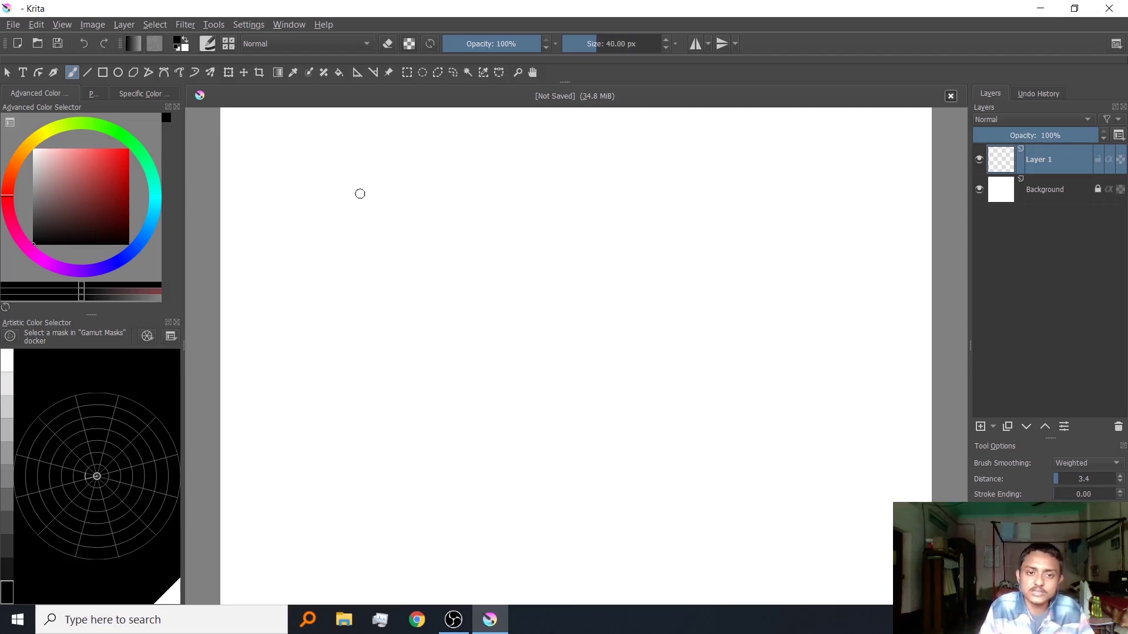
pyautogui.moveTo(354, 186); pyautogui.dragTo(392, 467)
pyautogui.moveTo(396, 177); pyautogui.dragTo(490, 497)
pyautogui.moveTo(455, 177); pyautogui.dragTo(553, 461)
pyautogui.moveTo(499, 170); pyautogui.dragTo(599, 456)
pyautogui.hotkey('ctrl', 'z')
pyautogui.hotkey('ctrl', 'z')
pyautogui.hotkey('ctrl', 'z')
pyautogui.hotkey('ctrl', 'z')
# Pick another preset, test it with a thick zigzag and thin wavy stroke, then undo both.
pyautogui.rightClick(470, 253)
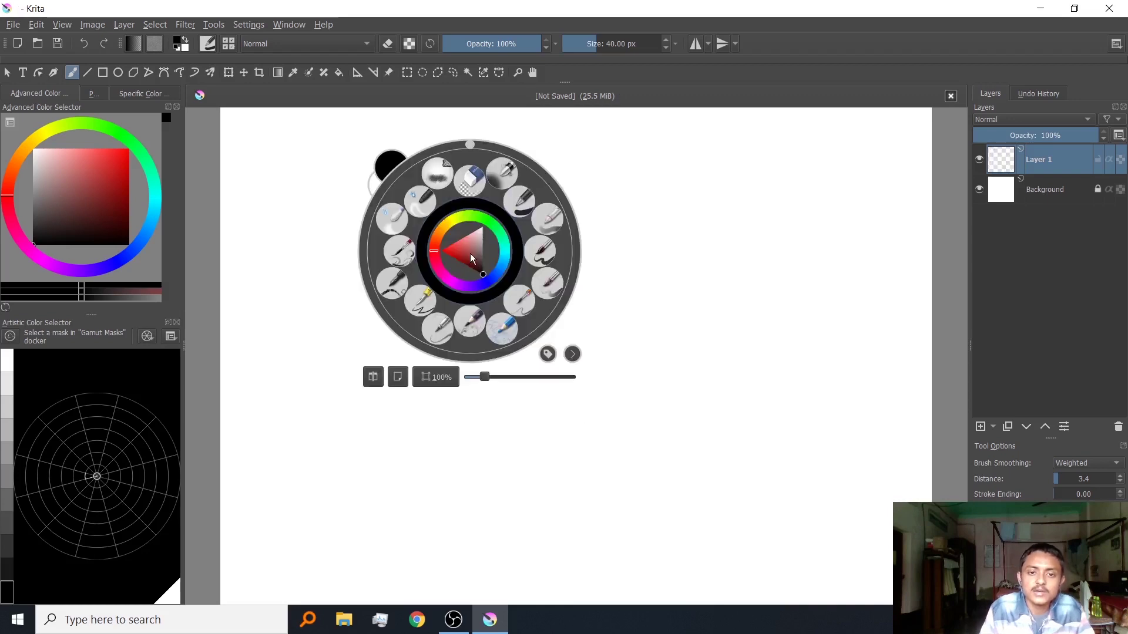
pyautogui.click(548, 252)
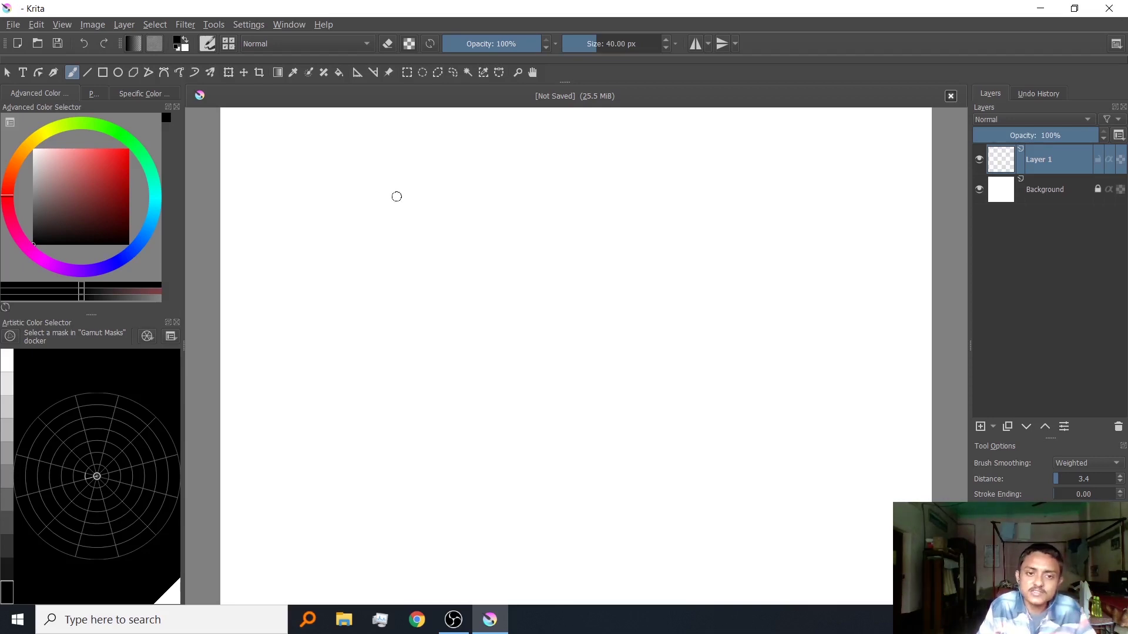
pyautogui.moveTo(392, 215)
pyautogui.mouseDown()
pyautogui.moveTo(418, 277)
pyautogui.moveTo(479, 284)
pyautogui.moveTo(609, 373)
pyautogui.mouseUp()
pyautogui.moveTo(565, 183)
pyautogui.mouseDown()
pyautogui.moveTo(614, 199)
pyautogui.moveTo(658, 238)
pyautogui.moveTo(694, 327)
pyautogui.moveTo(761, 424)
pyautogui.mouseUp()
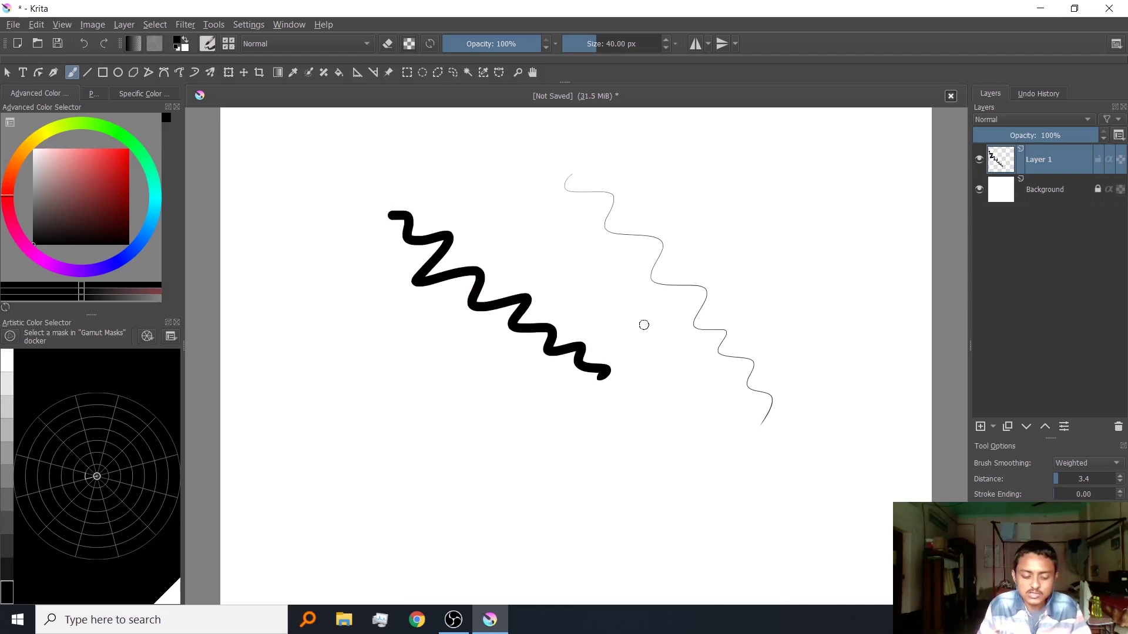
pyautogui.hotkey('ctrl', 'z')
pyautogui.hotkey('ctrl', 'z')
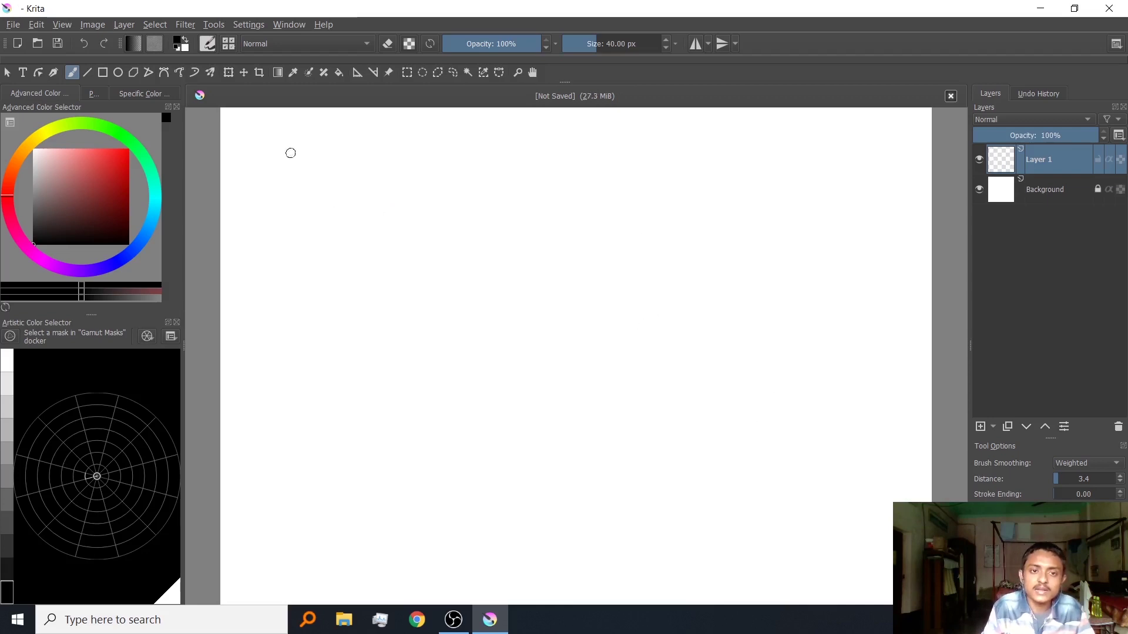
# Draw and undo three more curved and wavy black test strokes.
pyautogui.moveTo(294, 156)
pyautogui.mouseDown()
pyautogui.moveTo(287, 178)
pyautogui.moveTo(354, 197)
pyautogui.moveTo(383, 253)
pyautogui.moveTo(434, 281)
pyautogui.moveTo(495, 280)
pyautogui.moveTo(514, 350)
pyautogui.moveTo(591, 339)
pyautogui.moveTo(583, 397)
pyautogui.moveTo(656, 401)
pyautogui.moveTo(660, 444)
pyautogui.moveTo(693, 455)
pyautogui.moveTo(729, 507)
pyautogui.moveTo(756, 513)
pyautogui.moveTo(764, 537)
pyautogui.moveTo(794, 551)
pyautogui.mouseUp()
pyautogui.hotkey('ctrl', 'z')
pyautogui.moveTo(305, 191)
pyautogui.mouseDown()
pyautogui.moveTo(305, 221)
pyautogui.moveTo(587, 350)
pyautogui.moveTo(733, 498)
pyautogui.mouseUp()
pyautogui.hotkey('ctrl', 'z')
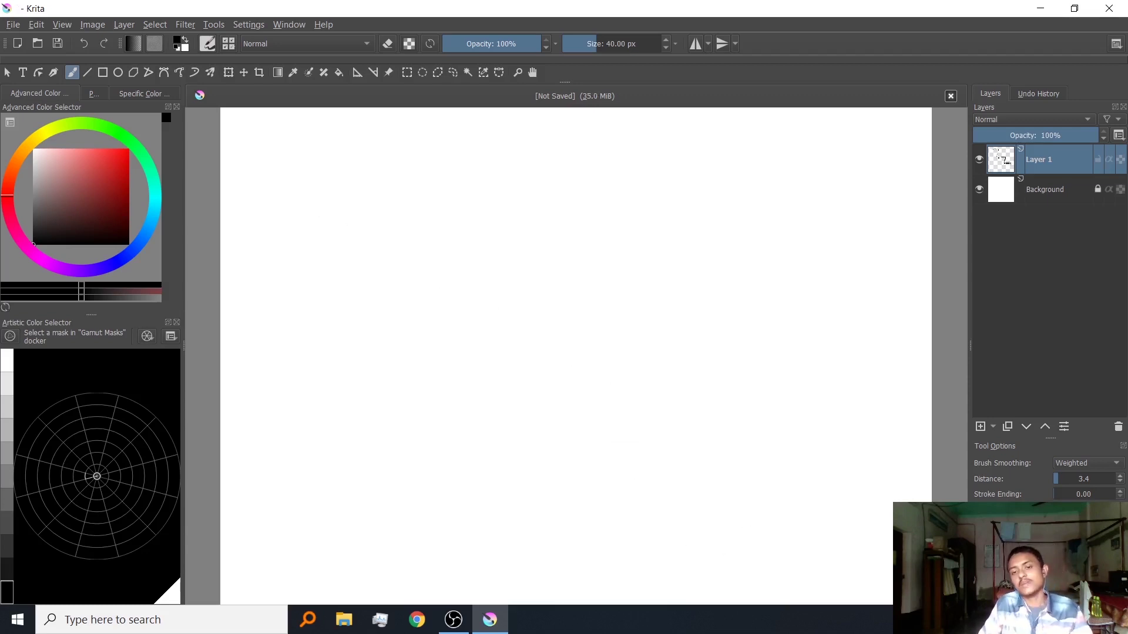
pyautogui.moveTo(320, 287)
pyautogui.mouseDown()
pyautogui.moveTo(448, 199)
pyautogui.moveTo(434, 370)
pyautogui.moveTo(557, 396)
pyautogui.moveTo(773, 478)
pyautogui.mouseUp()
pyautogui.hotkey('ctrl', 'z')
pyautogui.click(208, 43)
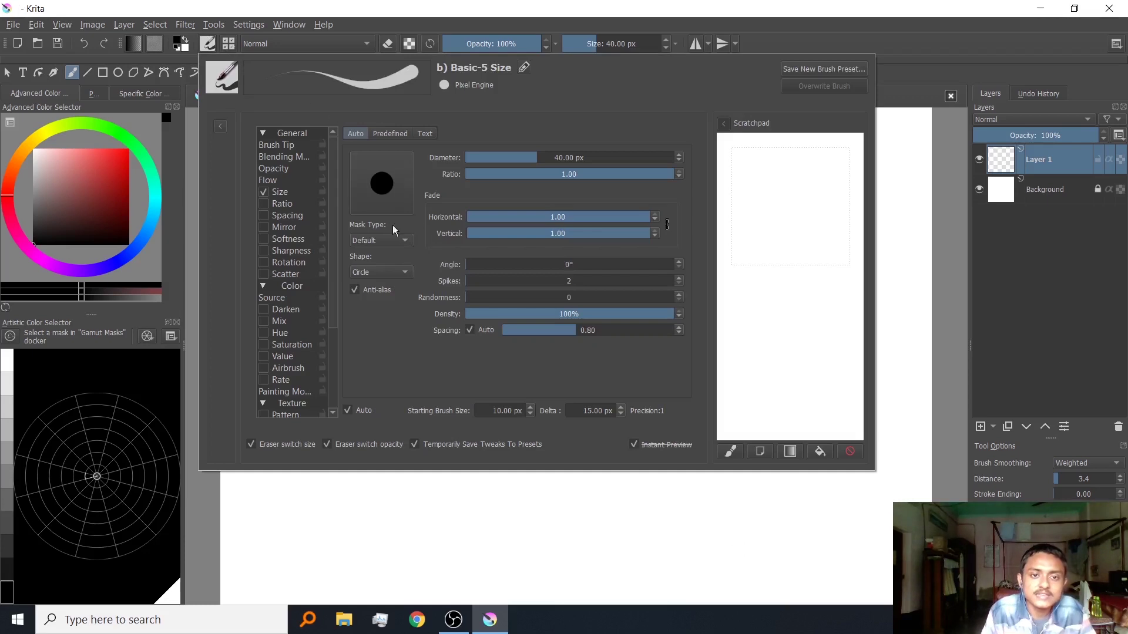
pyautogui.click(278, 191)
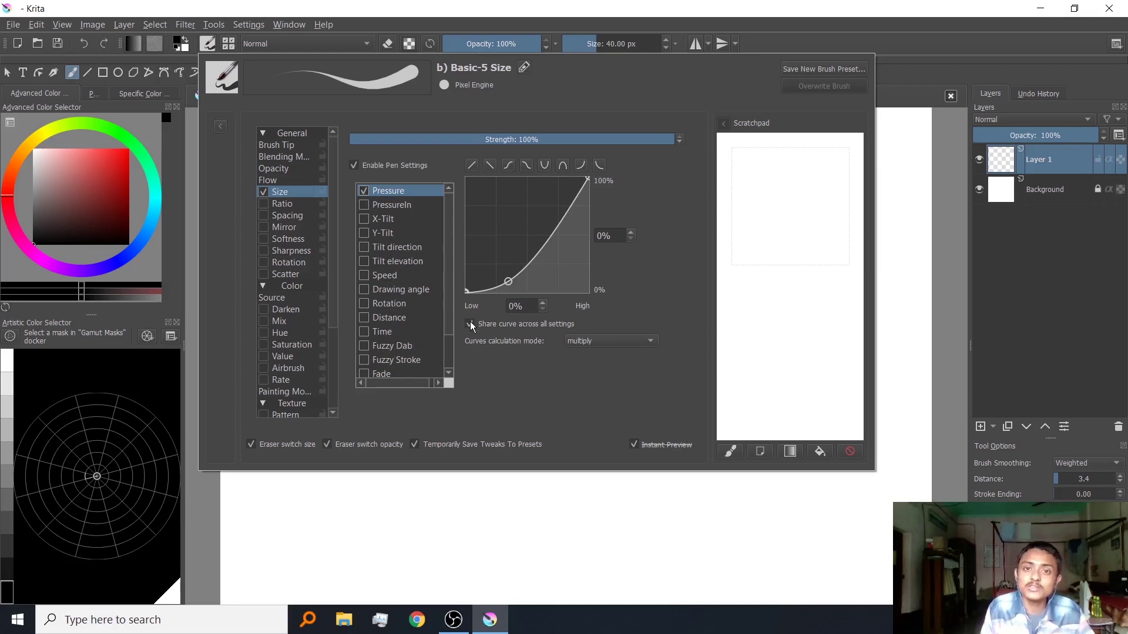
pyautogui.click(893, 164)
pyautogui.rightClick(471, 246)
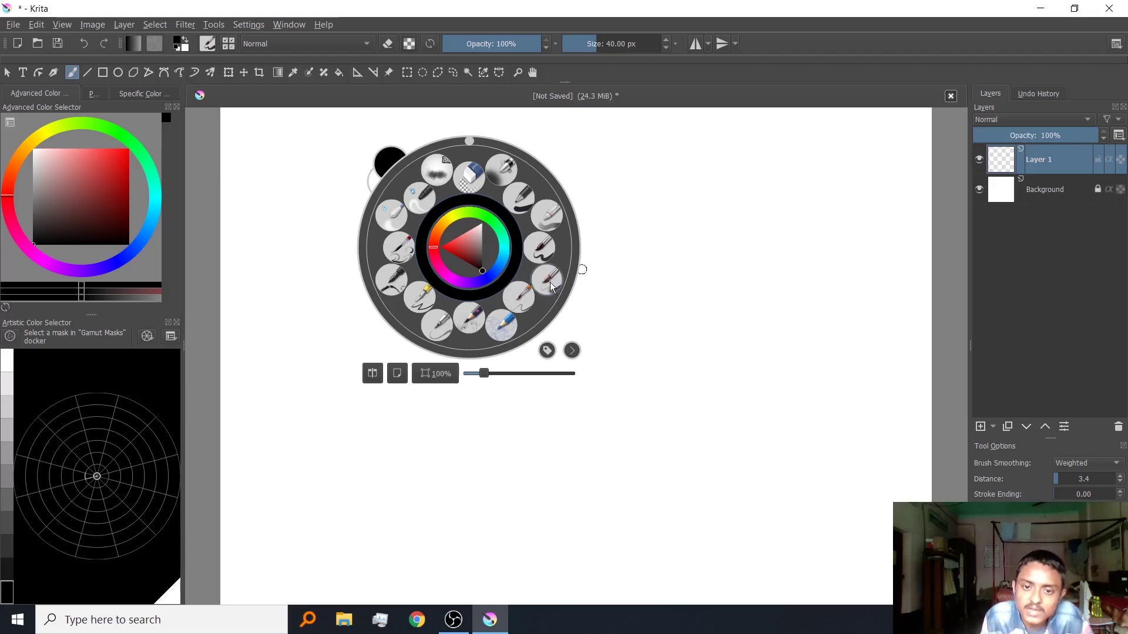
pyautogui.click(579, 265)
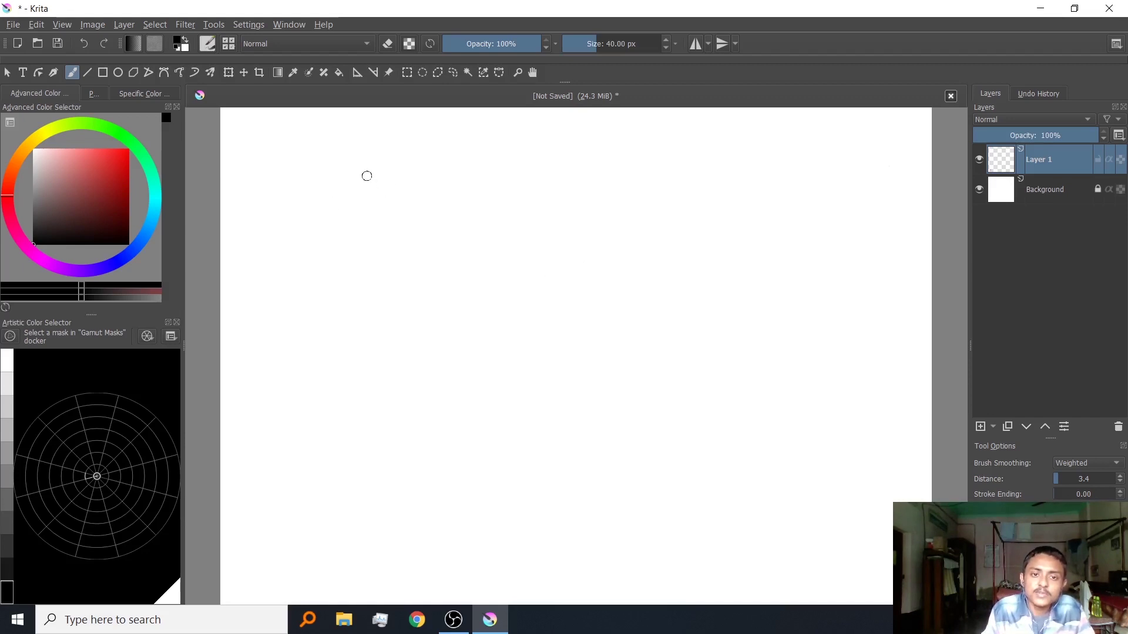
pyautogui.moveTo(362, 178)
pyautogui.mouseDown()
pyautogui.moveTo(354, 204)
pyautogui.moveTo(425, 201)
pyautogui.mouseUp()
pyautogui.moveTo(415, 262)
pyautogui.mouseDown()
pyautogui.moveTo(479, 252)
pyautogui.moveTo(502, 264)
pyautogui.mouseUp()
pyautogui.moveTo(495, 314)
pyautogui.mouseDown()
pyautogui.moveTo(546, 305)
pyautogui.moveTo(545, 354)
pyautogui.moveTo(587, 357)
pyautogui.moveTo(599, 392)
pyautogui.mouseUp()
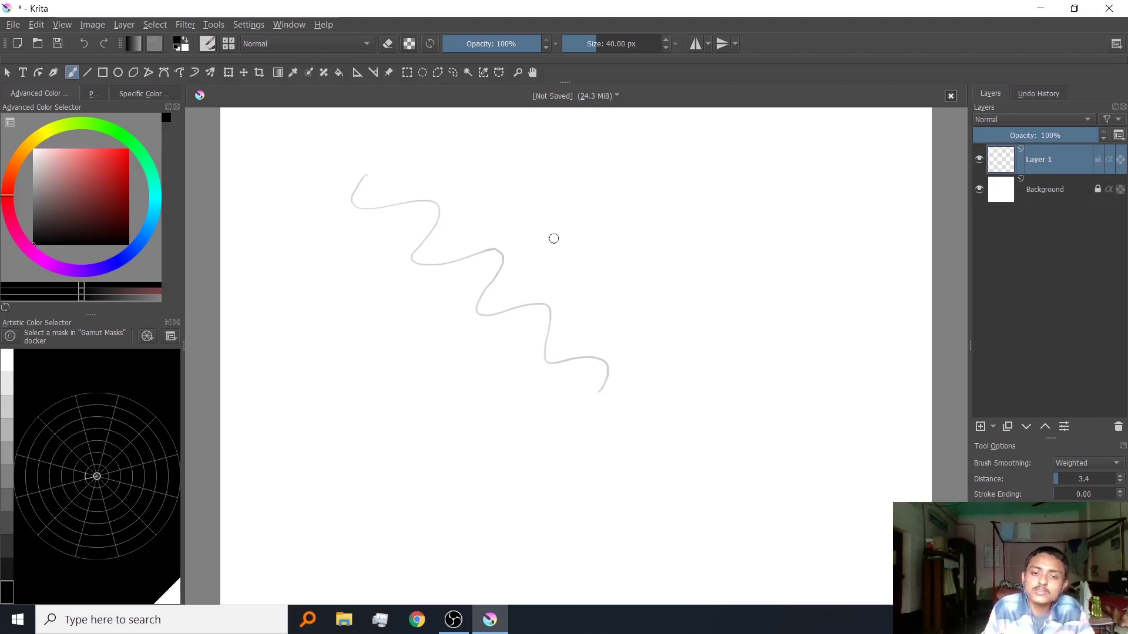
pyautogui.moveTo(536, 165)
pyautogui.mouseDown()
pyautogui.moveTo(529, 197)
pyautogui.moveTo(604, 221)
pyautogui.moveTo(595, 263)
pyautogui.moveTo(645, 263)
pyautogui.moveTo(651, 301)
pyautogui.moveTo(725, 344)
pyautogui.moveTo(745, 392)
pyautogui.mouseUp()
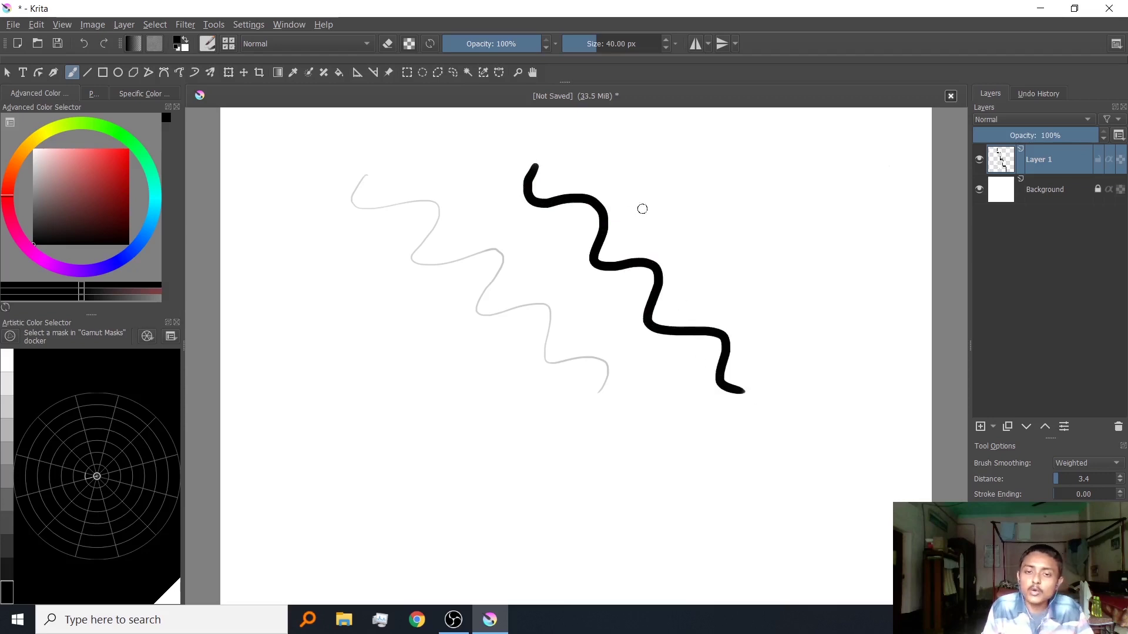
pyautogui.hotkey('ctrl', 'z')
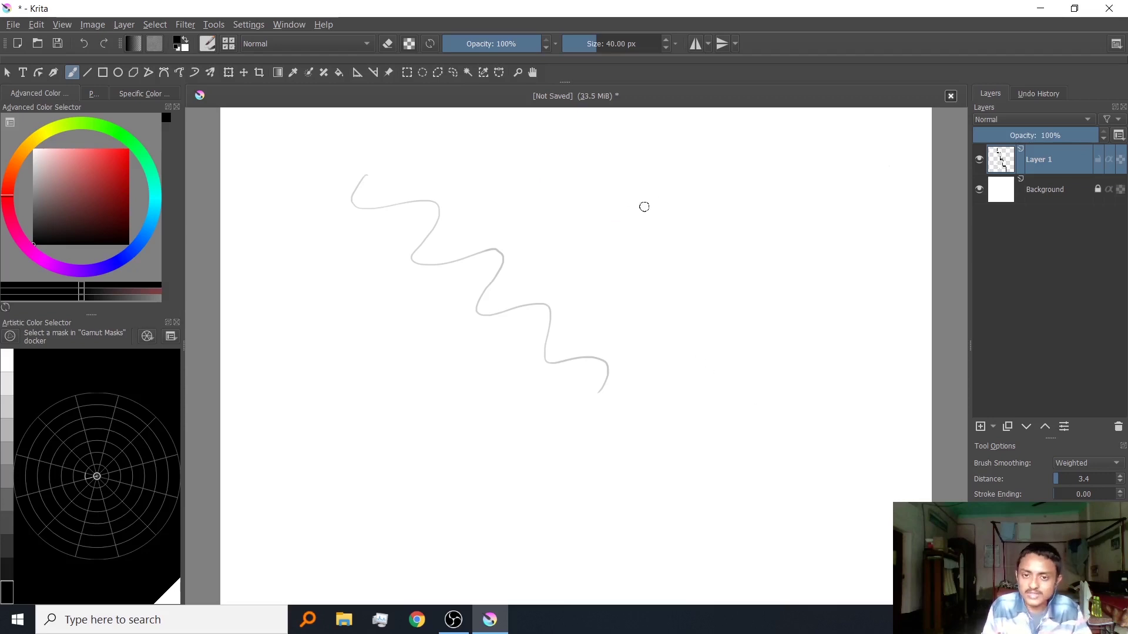
pyautogui.hotkey('ctrl', 'z')
pyautogui.moveTo(287, 154)
pyautogui.mouseDown()
pyautogui.moveTo(283, 182)
pyautogui.moveTo(357, 206)
pyautogui.moveTo(389, 258)
pyautogui.moveTo(672, 459)
pyautogui.moveTo(694, 505)
pyautogui.moveTo(774, 567)
pyautogui.mouseUp()
pyautogui.hotkey('ctrl', 'z')
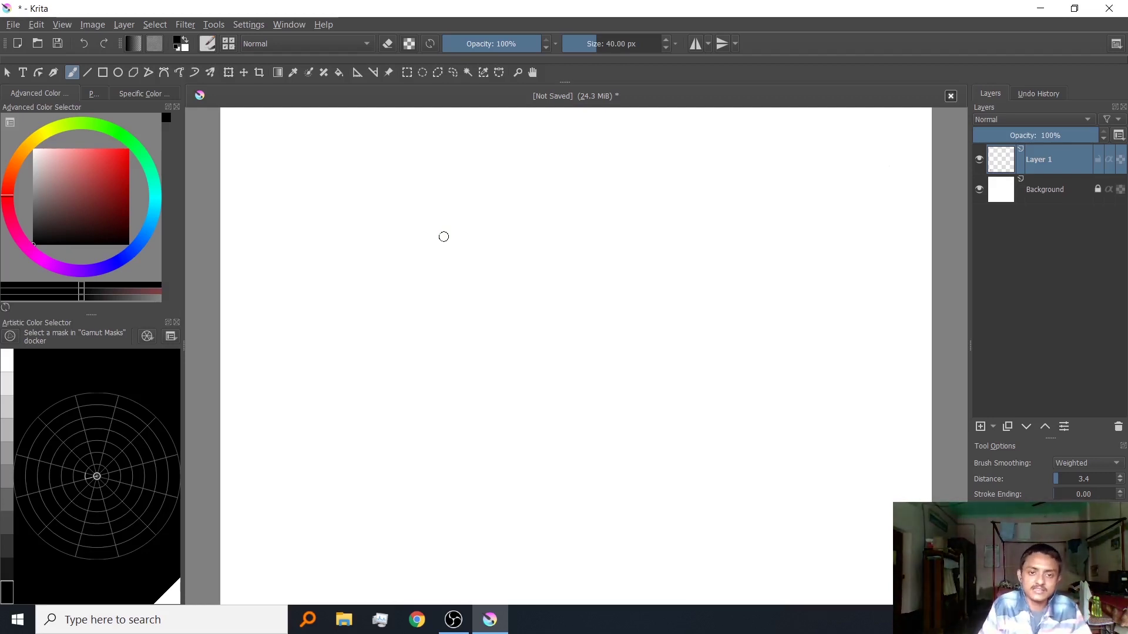
# Choose the 7.50 px brush preset and draw then undo a wavy test stroke.
pyautogui.rightClick(519, 269)
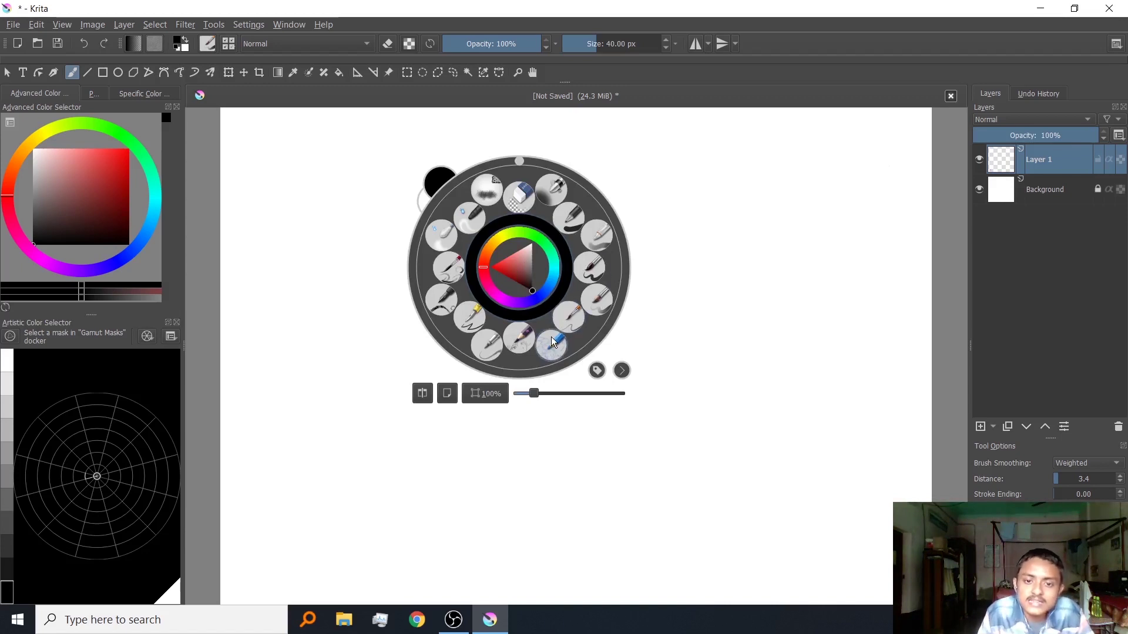
pyautogui.click(576, 315)
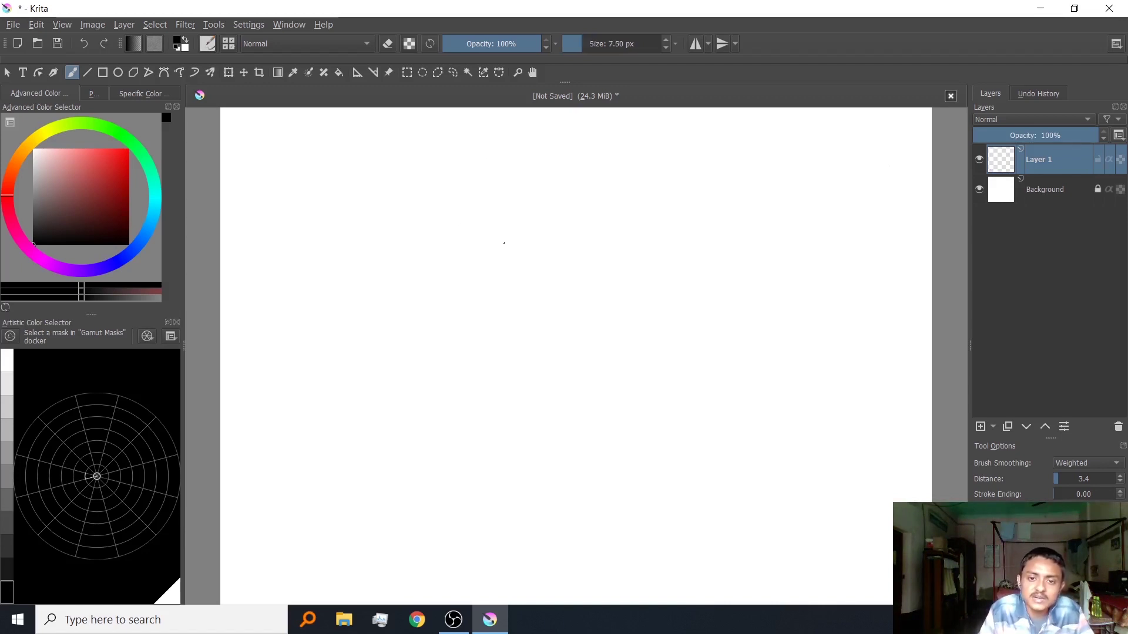
pyautogui.moveTo(402, 219)
pyautogui.mouseDown()
pyautogui.moveTo(386, 258)
pyautogui.moveTo(615, 370)
pyautogui.moveTo(680, 494)
pyautogui.mouseUp()
pyautogui.hotkey('ctrl', 'z')
# Sketch practice circles and arcs on the canvas, then undo them all.
pyautogui.moveTo(405, 212); pyautogui.dragTo(403, 280)
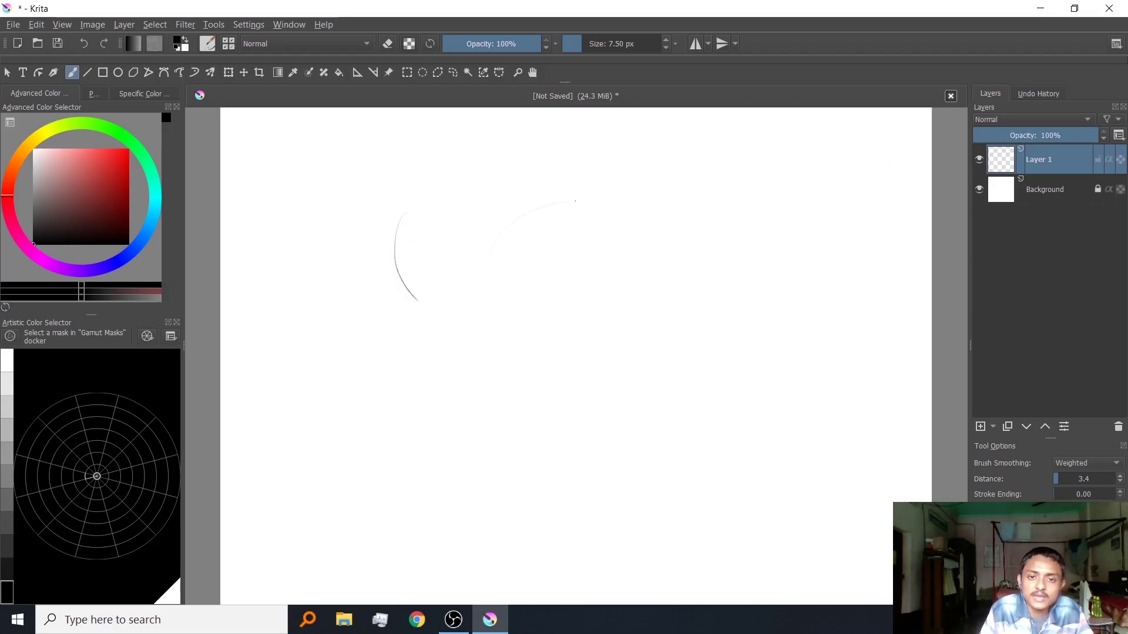
pyautogui.moveTo(491, 253); pyautogui.dragTo(546, 201)
pyautogui.moveTo(719, 305)
pyautogui.mouseDown()
pyautogui.moveTo(797, 314)
pyautogui.moveTo(687, 329)
pyautogui.mouseUp()
pyautogui.moveTo(491, 301)
pyautogui.mouseDown()
pyautogui.moveTo(423, 374)
pyautogui.moveTo(421, 364)
pyautogui.mouseUp()
pyautogui.hotkey('ctrl', 'z')
pyautogui.hotkey('ctrl', 'z')
pyautogui.hotkey('ctrl', 'z')
pyautogui.hotkey('ctrl', 'z')
pyautogui.hotkey('ctrl', 'z')
pyautogui.hotkey('ctrl', 'z')
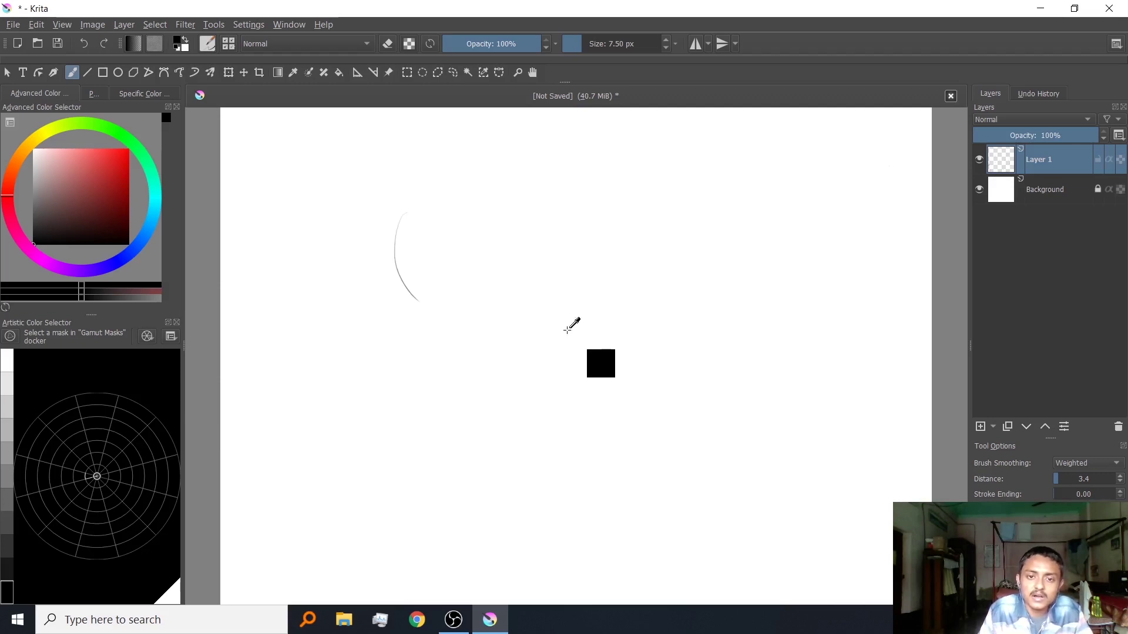
pyautogui.hotkey('ctrl', 'z')
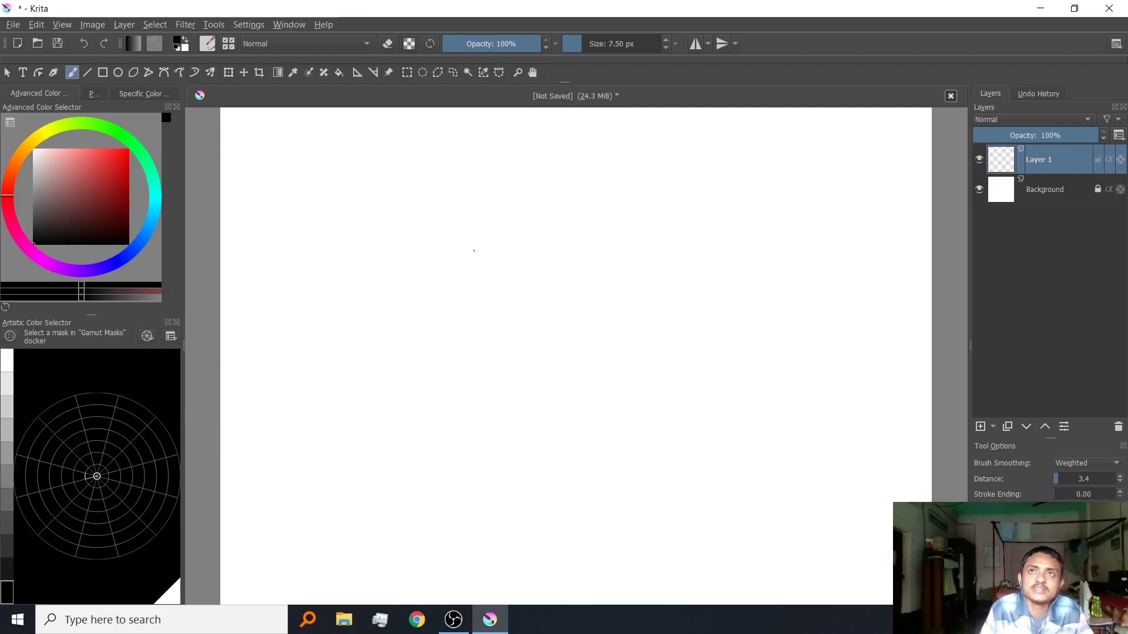
# Draw and undo two more wavy test strokes.
pyautogui.moveTo(455, 212)
pyautogui.mouseDown()
pyautogui.moveTo(619, 322)
pyautogui.moveTo(713, 455)
pyautogui.mouseUp()
pyautogui.hotkey('ctrl', 'z')
pyautogui.moveTo(413, 187)
pyautogui.mouseDown()
pyautogui.moveTo(417, 249)
pyautogui.moveTo(678, 431)
pyautogui.moveTo(713, 524)
pyautogui.moveTo(754, 543)
pyautogui.mouseUp()
pyautogui.hotkey('ctrl', 'z')
# Choose the 8 px sketching brush, sketch a gourd-shaped circle, neck and ellipse, then undo them.
pyautogui.rightClick(501, 266)
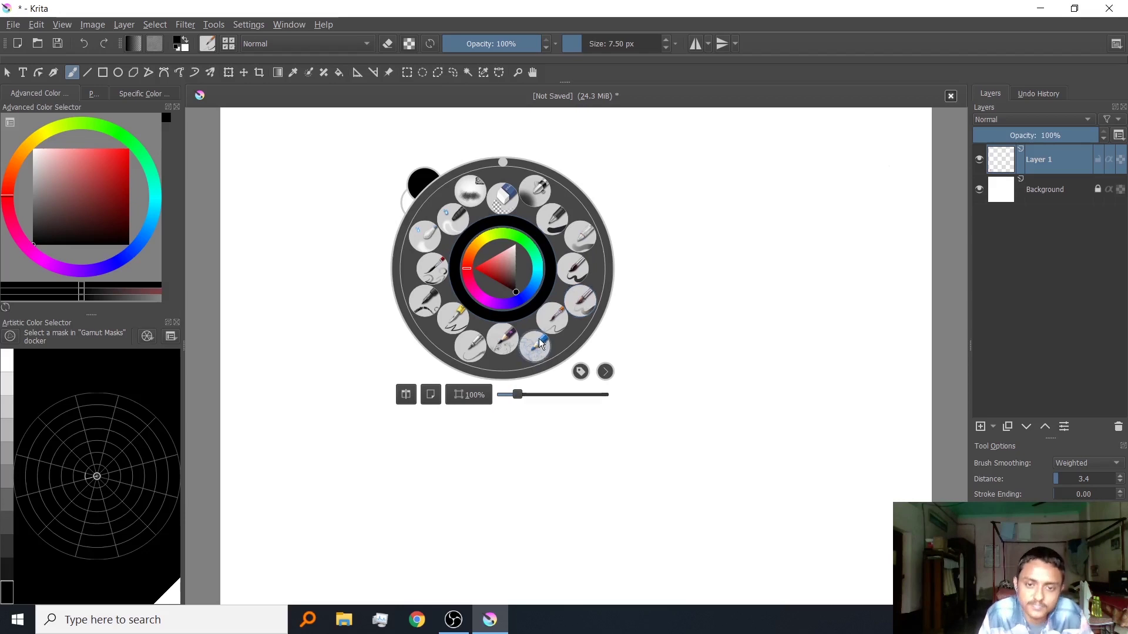
pyautogui.click(582, 299)
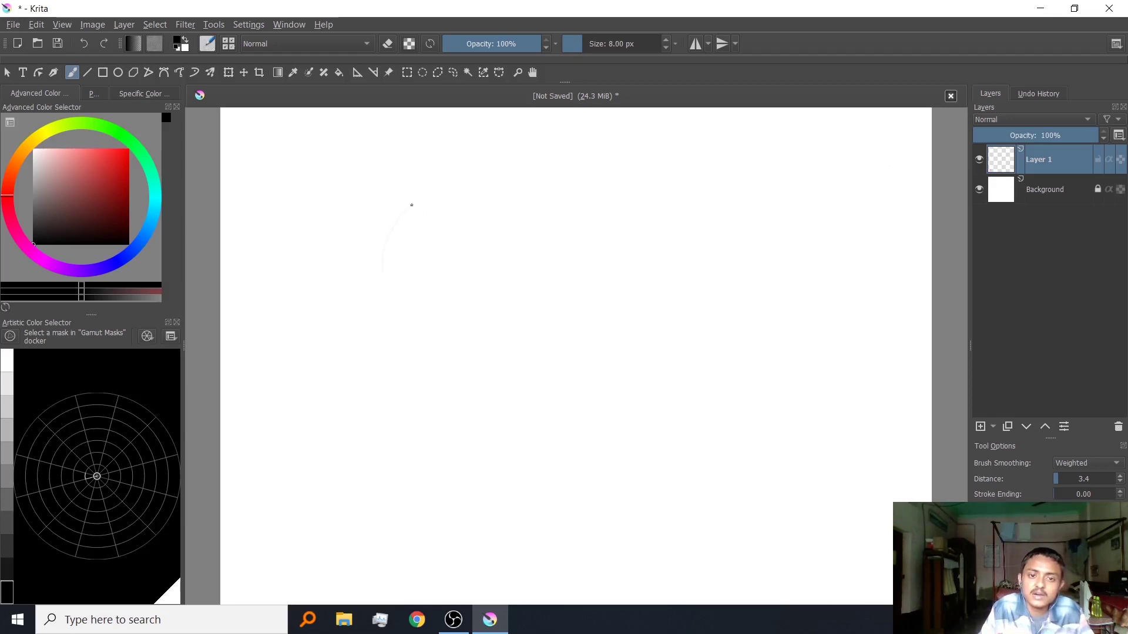
pyautogui.moveTo(486, 322); pyautogui.dragTo(363, 285)
pyautogui.moveTo(590, 375)
pyautogui.mouseDown()
pyautogui.moveTo(377, 438)
pyautogui.moveTo(567, 446)
pyautogui.moveTo(461, 361)
pyautogui.moveTo(427, 459)
pyautogui.mouseUp()
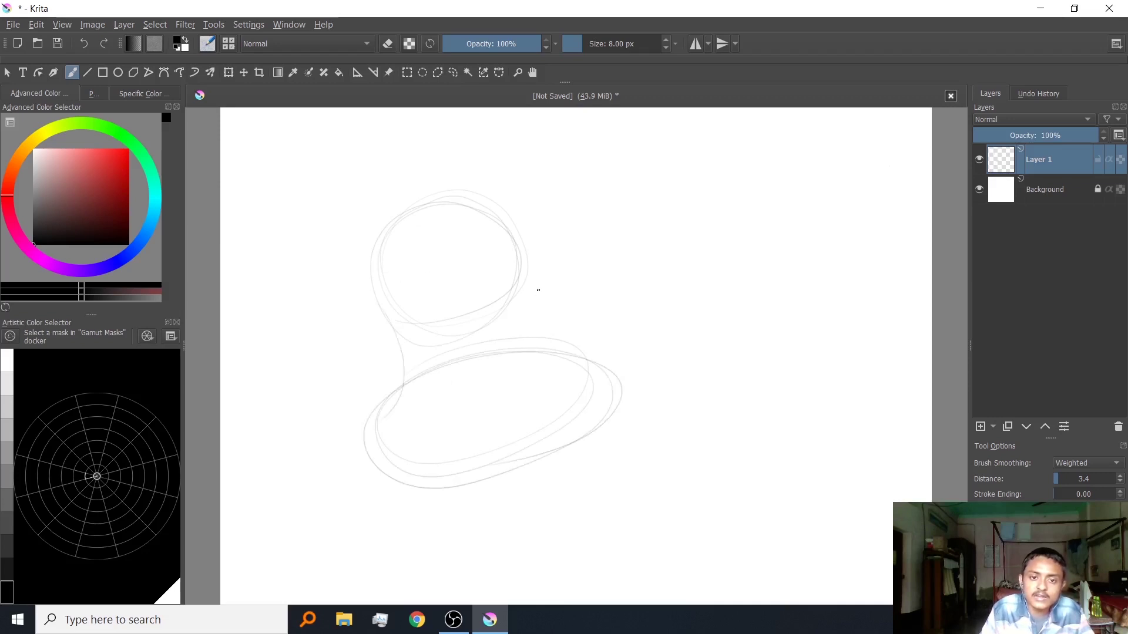
pyautogui.moveTo(509, 317); pyautogui.dragTo(608, 419)
pyautogui.moveTo(395, 469)
pyautogui.mouseDown()
pyautogui.moveTo(467, 486)
pyautogui.moveTo(548, 474)
pyautogui.moveTo(608, 432)
pyautogui.mouseUp()
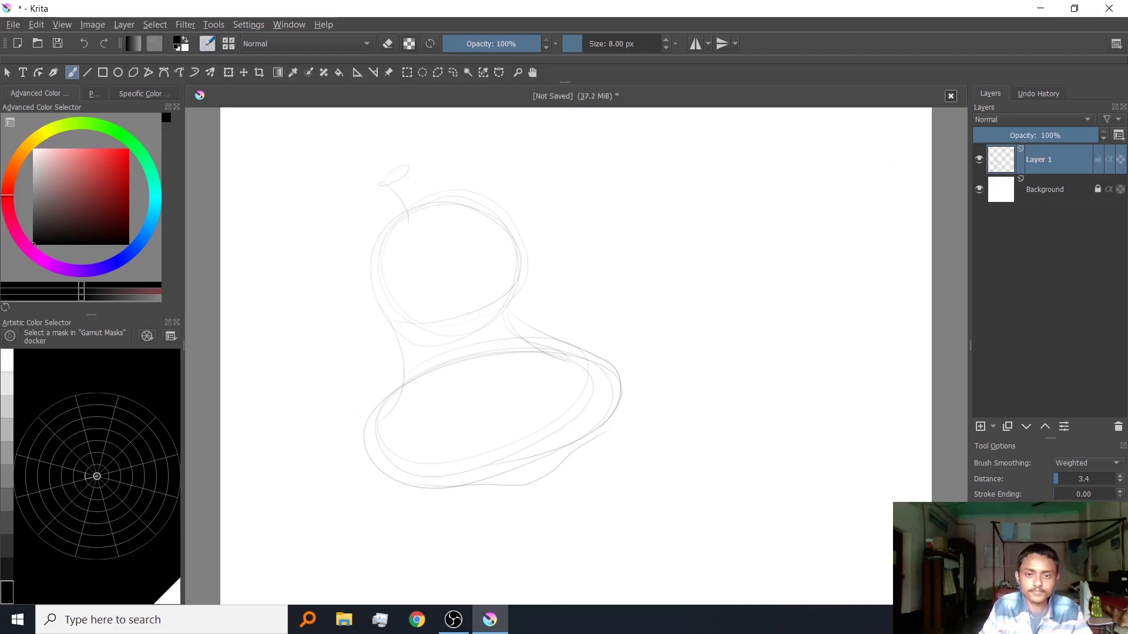
pyautogui.hotkey('ctrl', 'z')
pyautogui.hotkey('ctrl', 'z')
pyautogui.hotkey('ctrl', 'z')
pyautogui.hotkey('ctrl', 'z')
pyautogui.hotkey('ctrl', 'z')
pyautogui.hotkey('ctrl', 'z')
pyautogui.hotkey('ctrl', 'z')
# Try a different preset with a wavy stroke, zooming in to inspect its texture, then undo.
pyautogui.rightClick(530, 276)
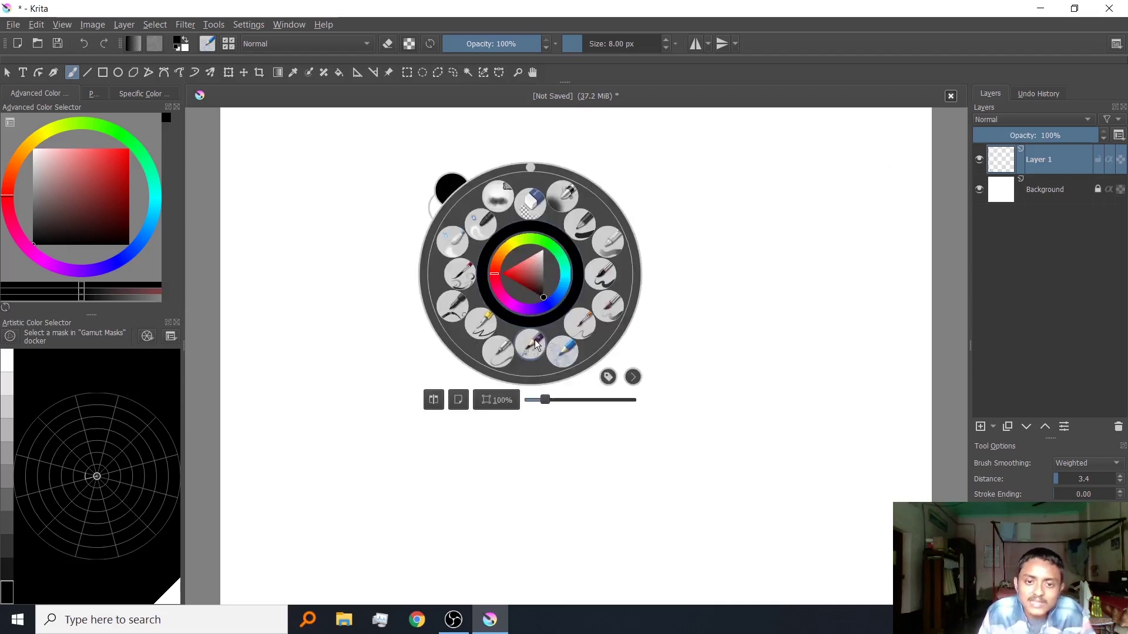
pyautogui.click(398, 244)
pyautogui.moveTo(362, 200)
pyautogui.mouseDown()
pyautogui.moveTo(336, 249)
pyautogui.moveTo(448, 291)
pyautogui.moveTo(549, 392)
pyautogui.moveTo(628, 446)
pyautogui.mouseUp()
pyautogui.moveTo(450, 354)
pyautogui.mouseDown()
pyautogui.moveTo(516, 211)
pyautogui.moveTo(516, 418)
pyautogui.moveTo(488, 378)
pyautogui.mouseUp()
pyautogui.moveTo(302, 277)
pyautogui.mouseDown()
pyautogui.moveTo(365, 298)
pyautogui.moveTo(440, 176)
pyautogui.mouseUp()
pyautogui.moveTo(578, 290)
pyautogui.mouseDown()
pyautogui.moveTo(562, 377)
pyautogui.moveTo(502, 337)
pyautogui.moveTo(617, 345)
pyautogui.moveTo(557, 391)
pyautogui.moveTo(554, 360)
pyautogui.moveTo(597, 365)
pyautogui.moveTo(573, 356)
pyautogui.mouseUp()
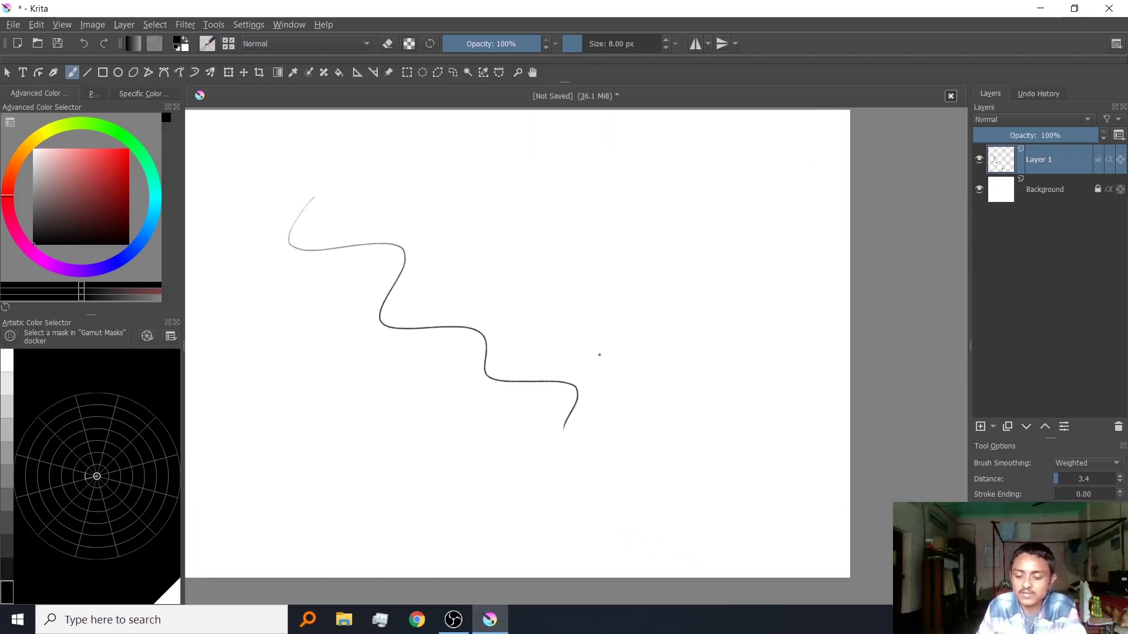
pyautogui.hotkey('ctrl', 'z')
# Switch to the 16 px textured brush, test a wavy stroke while zooming, then undo it.
pyautogui.rightClick(536, 274)
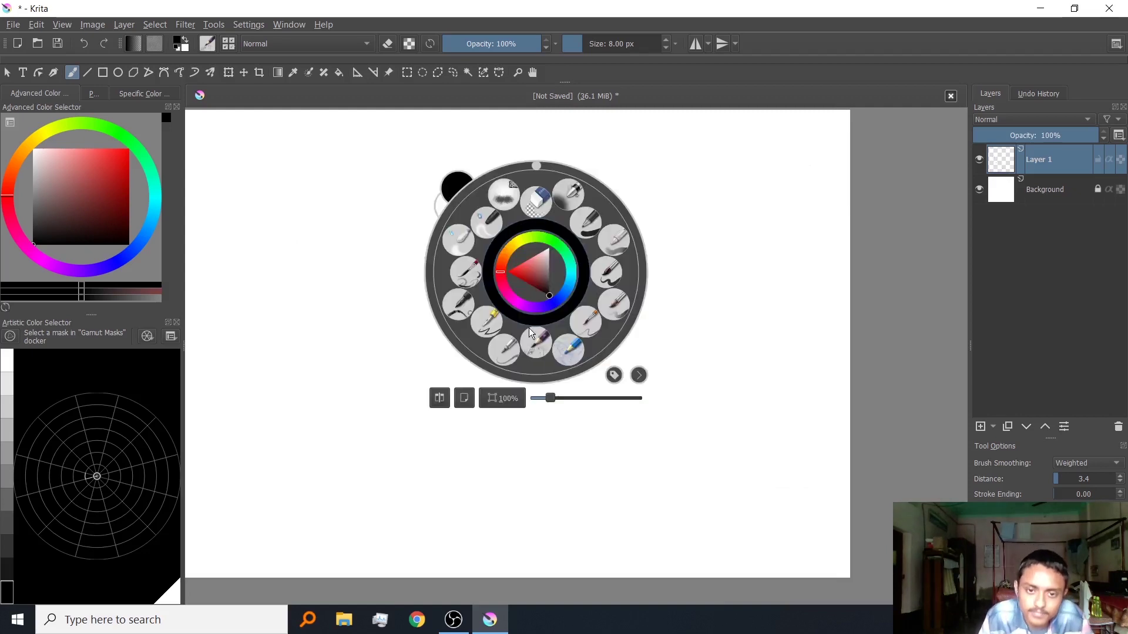
pyautogui.click(507, 349)
pyautogui.moveTo(353, 197)
pyautogui.mouseDown()
pyautogui.moveTo(415, 293)
pyautogui.moveTo(528, 400)
pyautogui.mouseUp()
pyautogui.scroll(6, 556, 367)
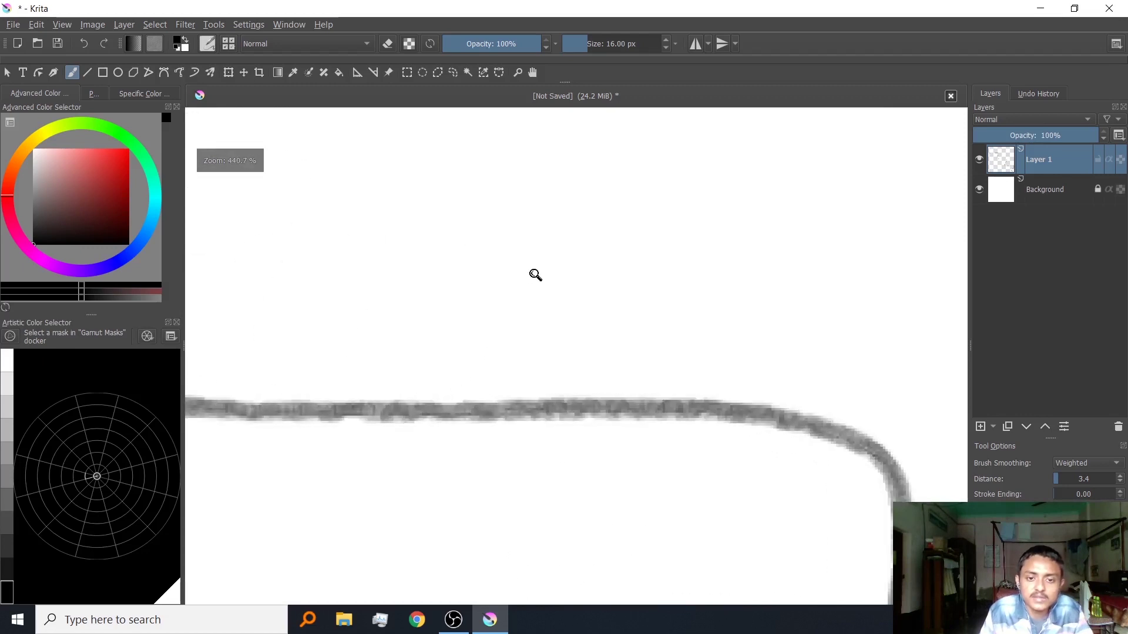
pyautogui.scroll(-3, 484, 390)
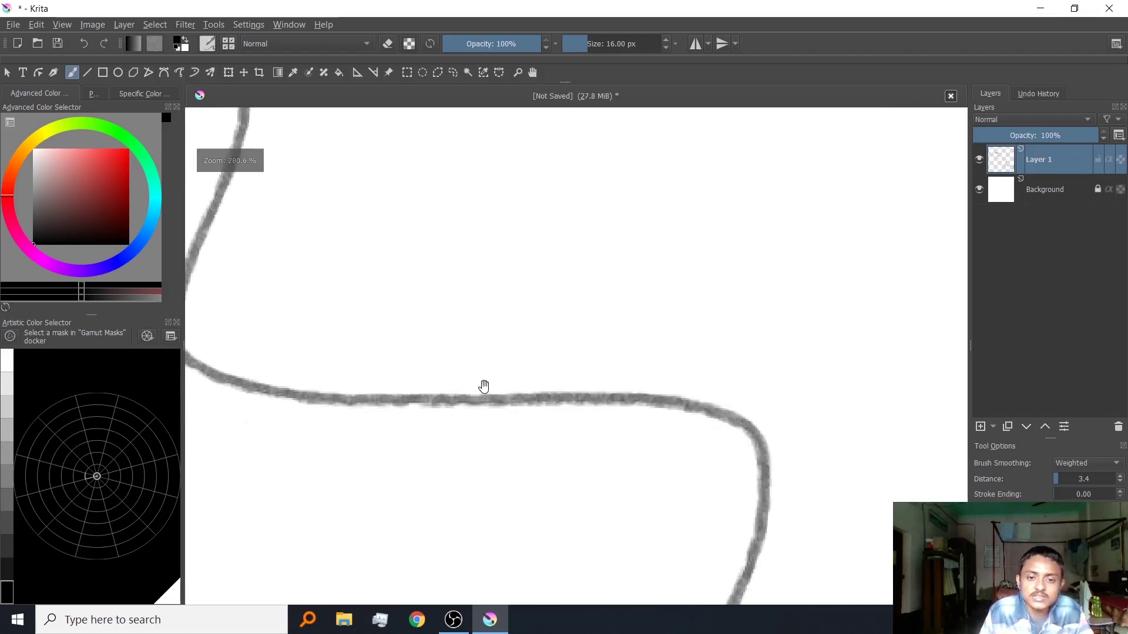
pyautogui.scroll(3, 255, 315)
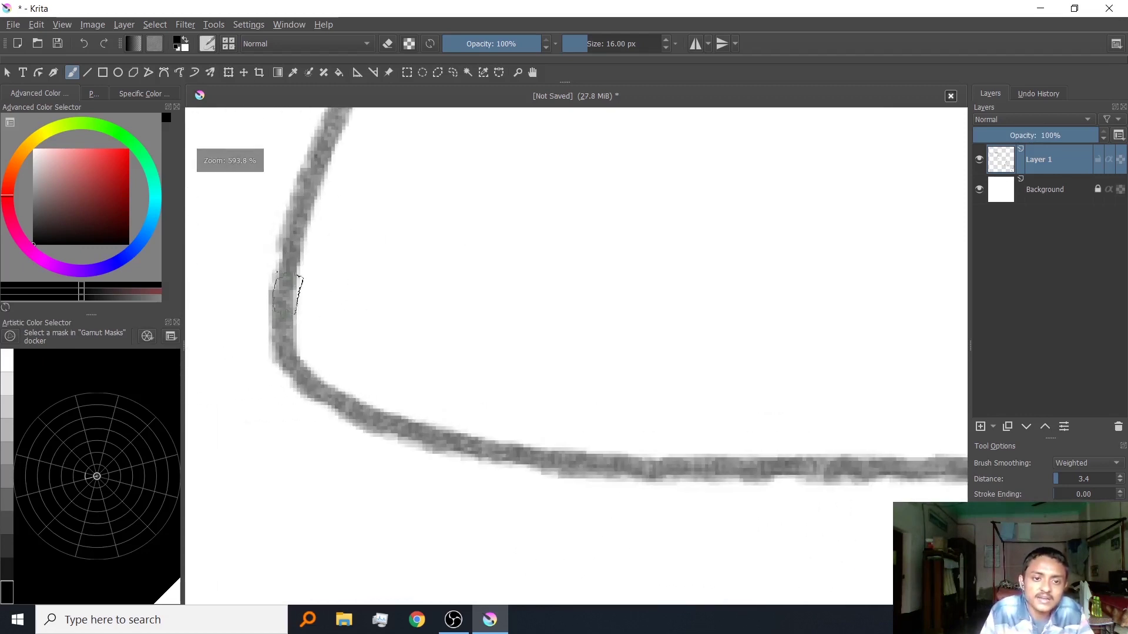
pyautogui.scroll(-6, 592, 338)
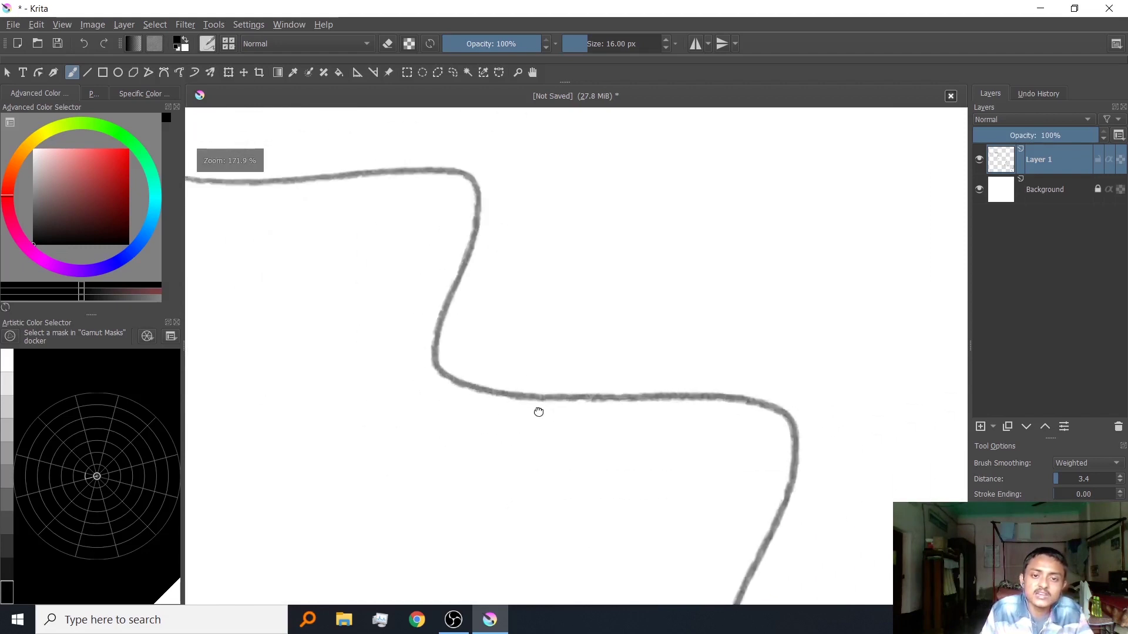
pyautogui.scroll(-3, 535, 457)
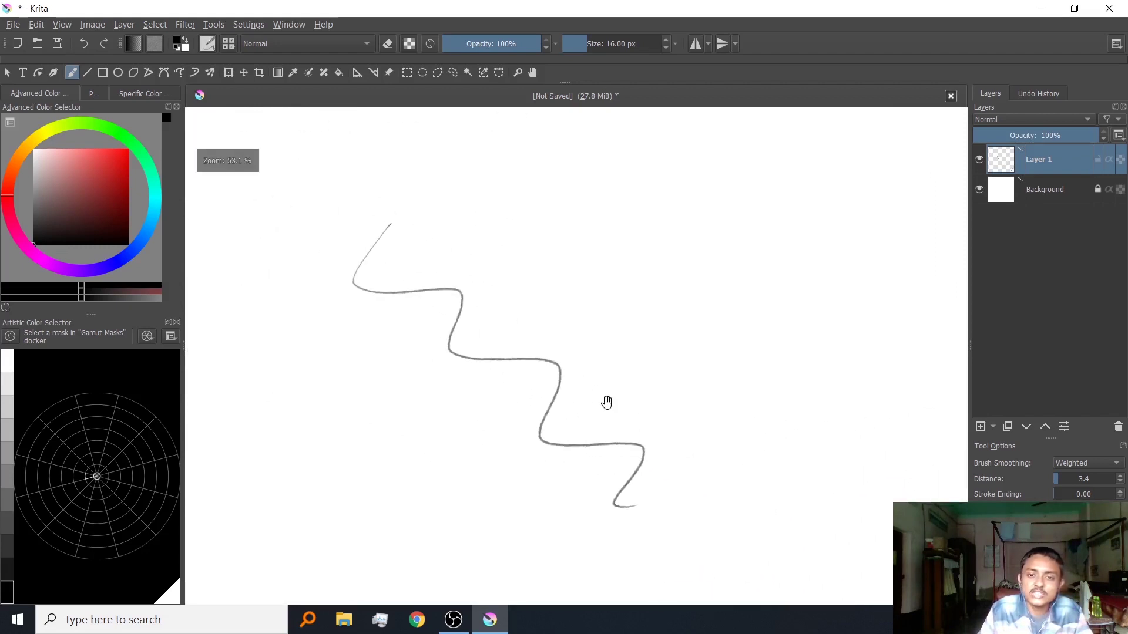
pyautogui.hotkey('ctrl', 'z')
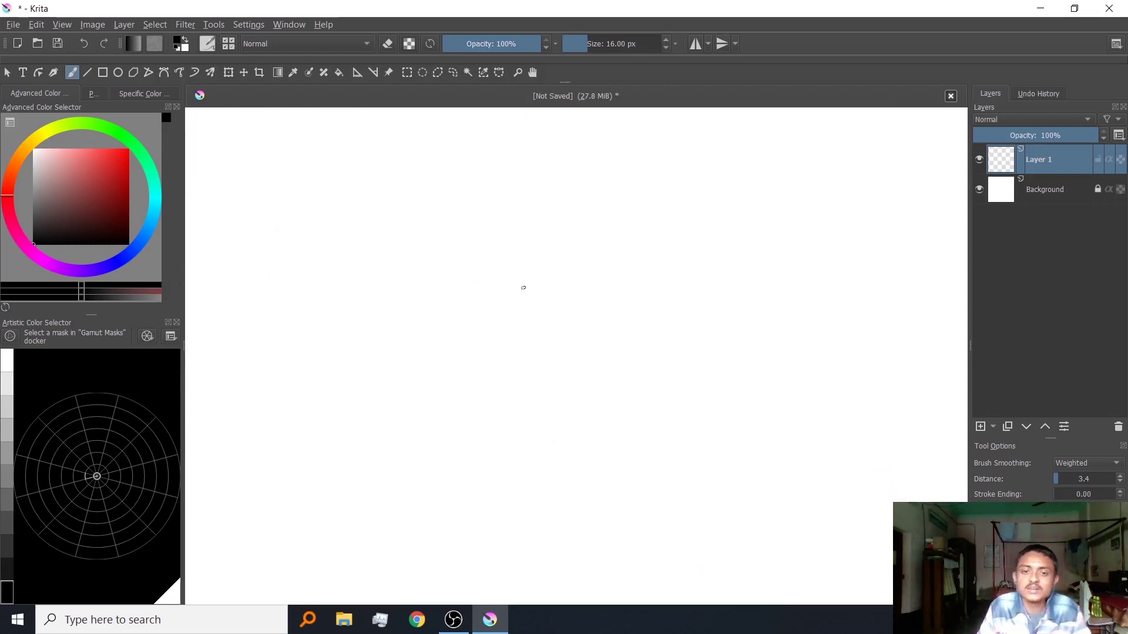
# Test the 5 px pen preset with three wavy strokes, then undo them.
pyautogui.rightClick(520, 297)
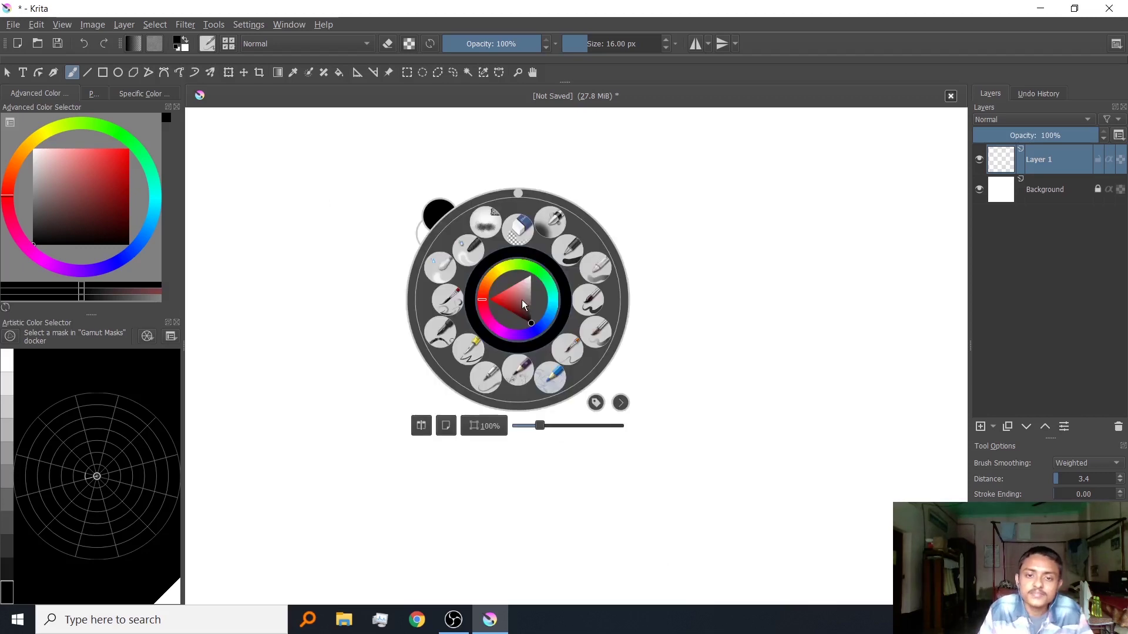
pyautogui.click(473, 349)
pyautogui.moveTo(395, 251)
pyautogui.mouseDown()
pyautogui.moveTo(457, 324)
pyautogui.moveTo(562, 391)
pyautogui.moveTo(667, 441)
pyautogui.mouseUp()
pyautogui.scroll(3, 554, 307)
pyautogui.scroll(-3, 572, 329)
pyautogui.moveTo(672, 237)
pyautogui.mouseDown()
pyautogui.moveTo(648, 268)
pyautogui.moveTo(823, 416)
pyautogui.moveTo(793, 516)
pyautogui.mouseUp()
pyautogui.moveTo(355, 247); pyautogui.dragTo(485, 450)
pyautogui.hotkey('ctrl', 'z')
pyautogui.hotkey('ctrl', 'z')
pyautogui.hotkey('ctrl', 'z')
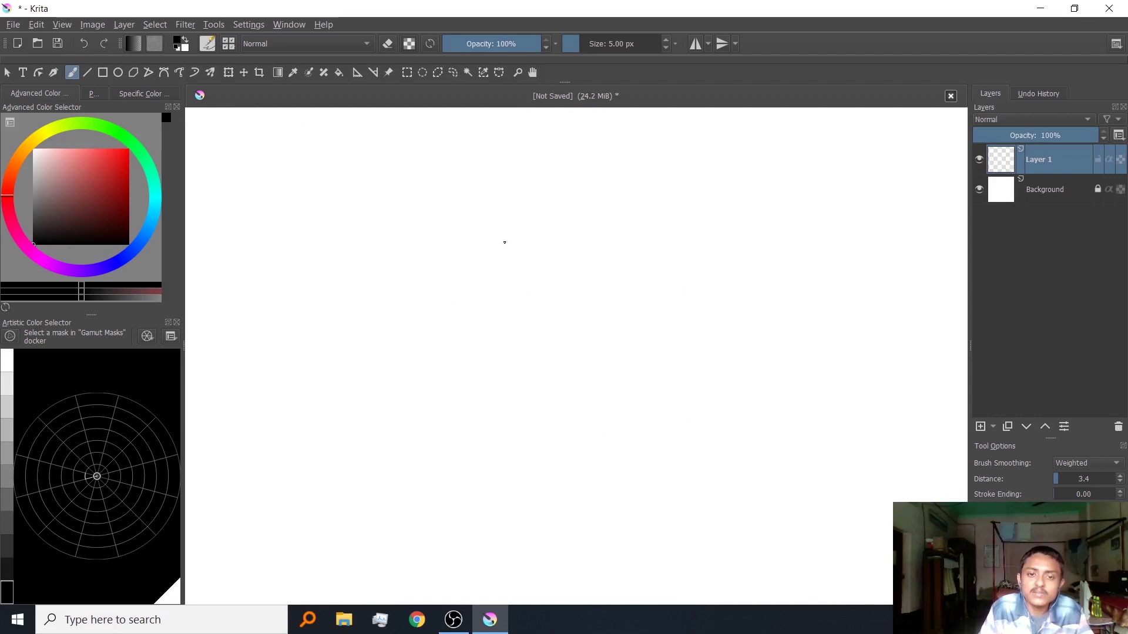
# Switch to the 12 px brush, draw a long wavy stroke, zoom to inspect, then undo.
pyautogui.rightClick(504, 244)
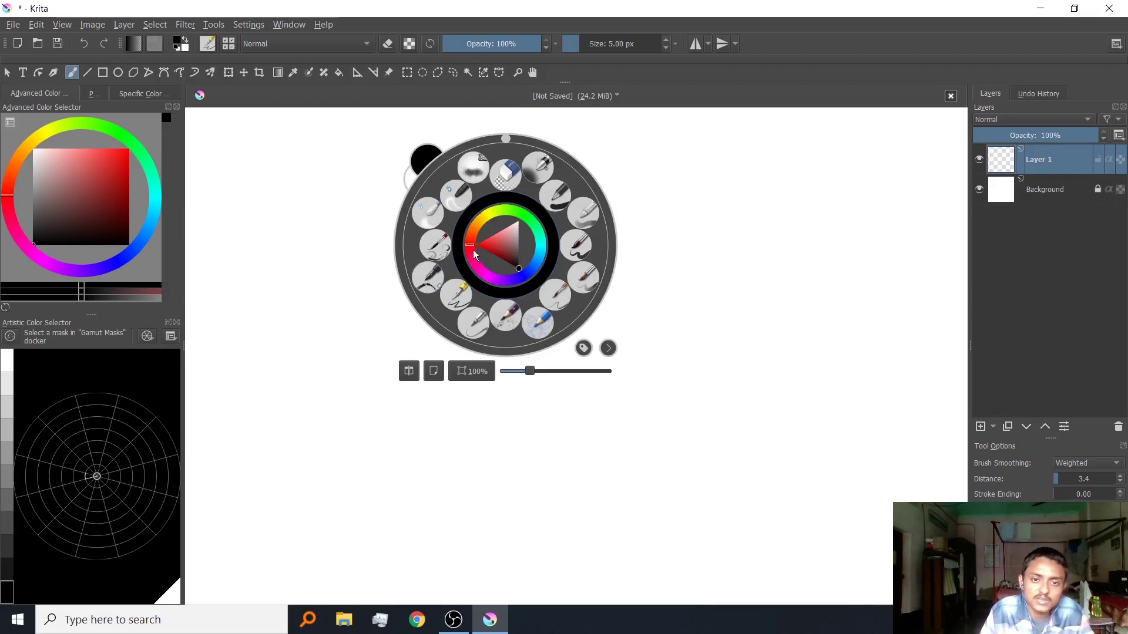
pyautogui.click(428, 276)
pyautogui.moveTo(341, 207)
pyautogui.mouseDown()
pyautogui.moveTo(473, 234)
pyautogui.moveTo(518, 332)
pyautogui.moveTo(728, 453)
pyautogui.mouseUp()
pyautogui.scroll(5, 707, 216)
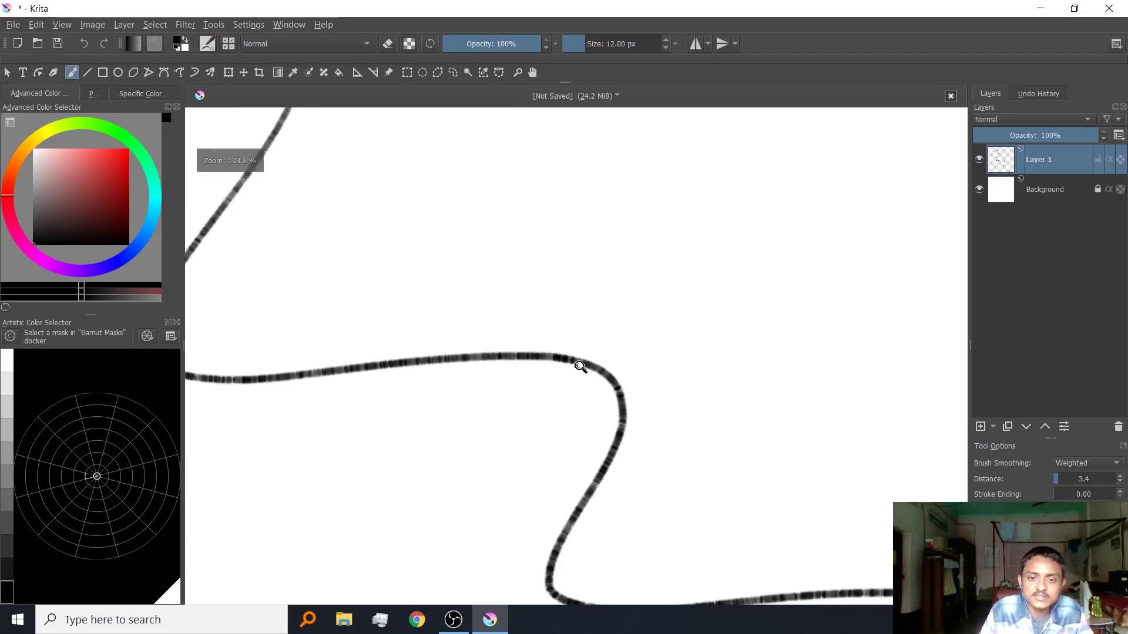
pyautogui.scroll(3, 668, 305)
pyautogui.scroll(-4, 668, 305)
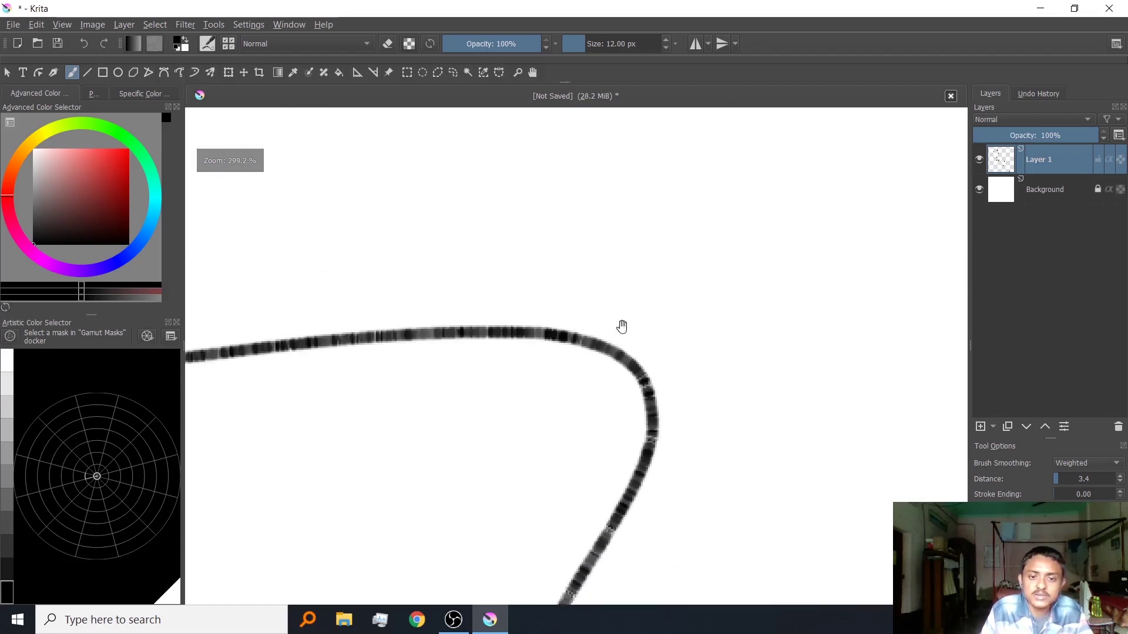
pyautogui.scroll(-8, 692, 314)
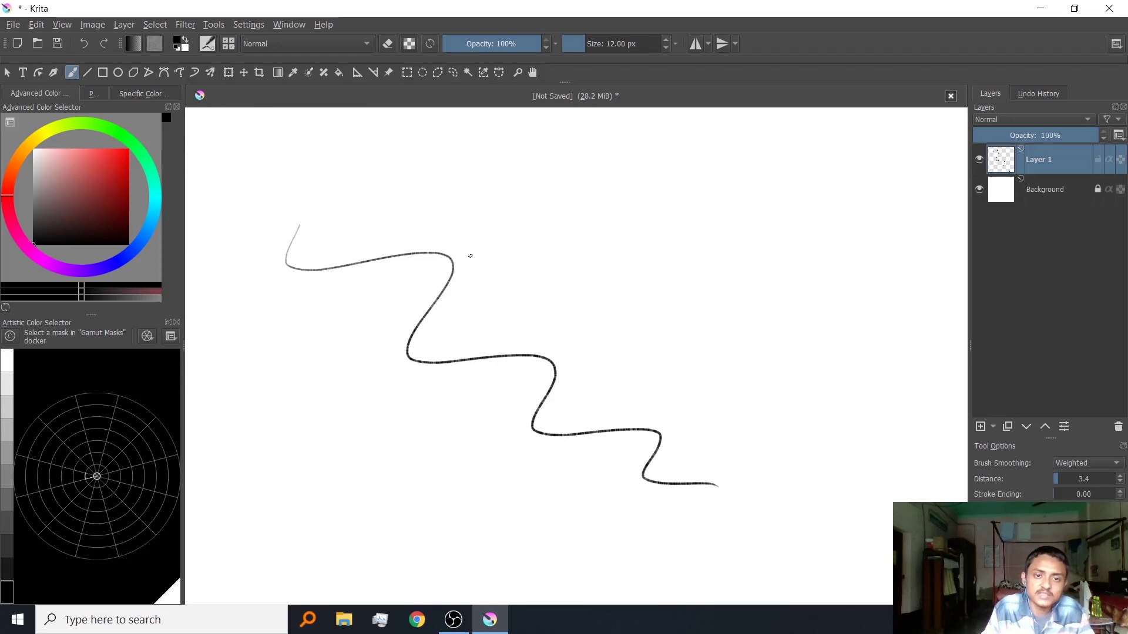
pyautogui.hotkey('ctrl', 'z')
# Paint a black blob near the canvas centre with the 40 px brush preset.
pyautogui.rightClick(524, 281)
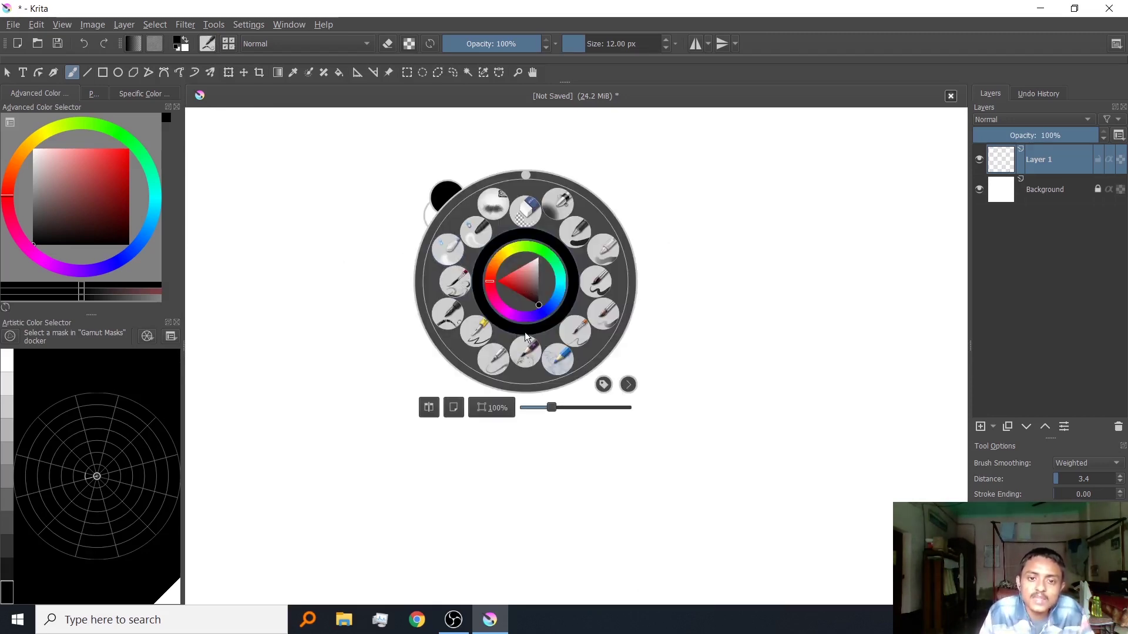
pyautogui.click(577, 234)
pyautogui.moveTo(443, 294)
pyautogui.mouseDown()
pyautogui.moveTo(486, 296)
pyautogui.moveTo(472, 348)
pyautogui.moveTo(455, 320)
pyautogui.moveTo(486, 323)
pyautogui.moveTo(441, 319)
pyautogui.moveTo(455, 300)
pyautogui.mouseUp()
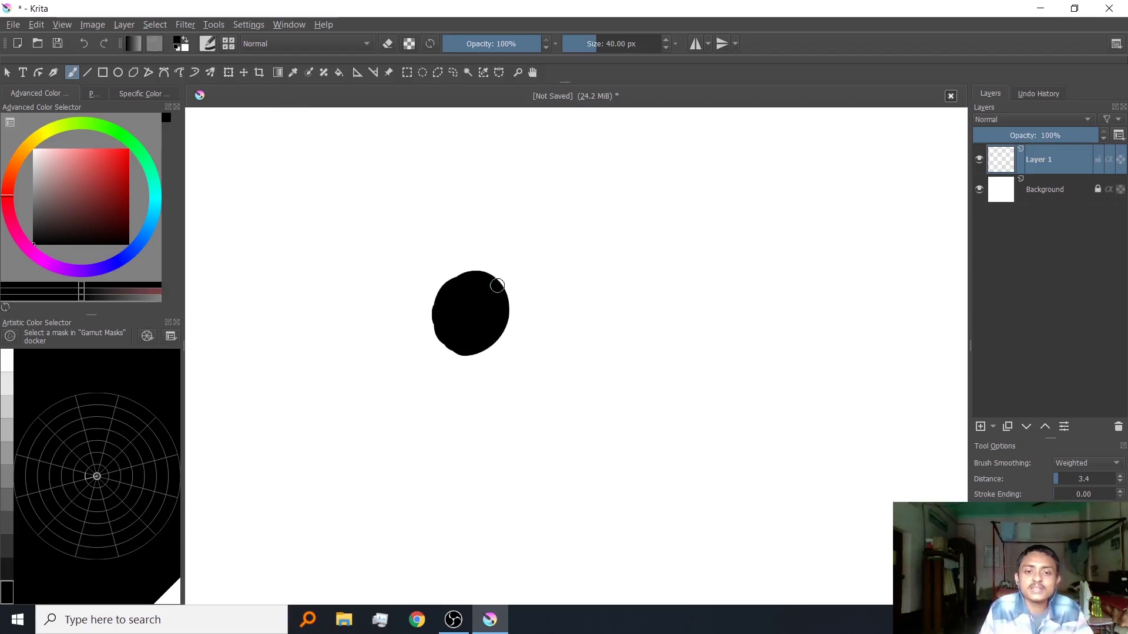
# Soften the blob's upper-right edge using the 60 px blending brush preset.
pyautogui.rightClick(491, 303)
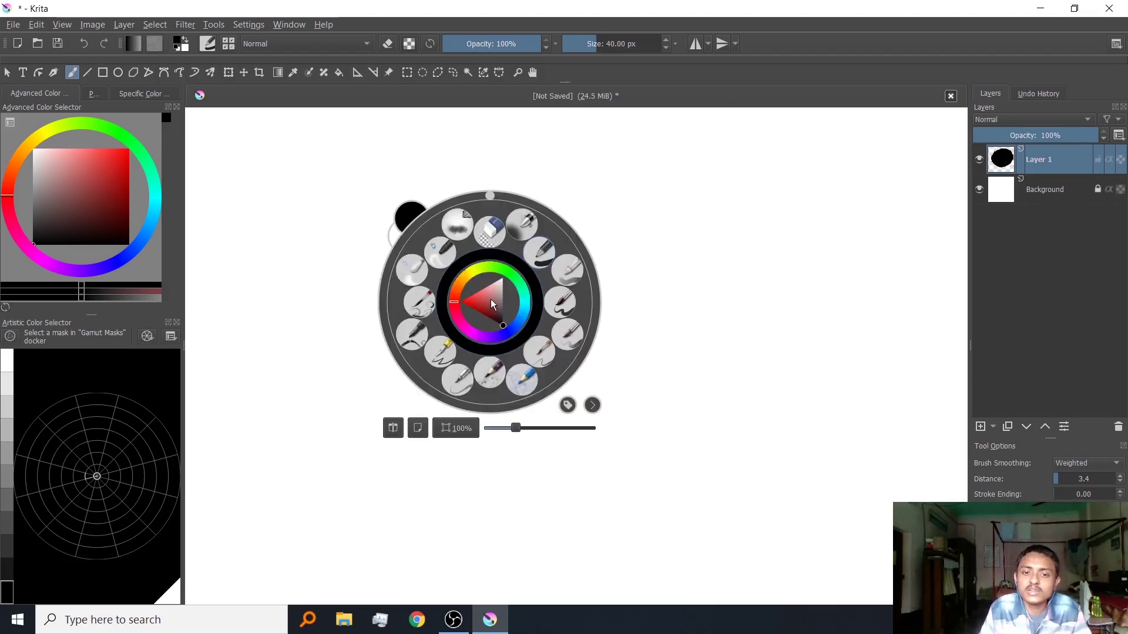
pyautogui.click(413, 268)
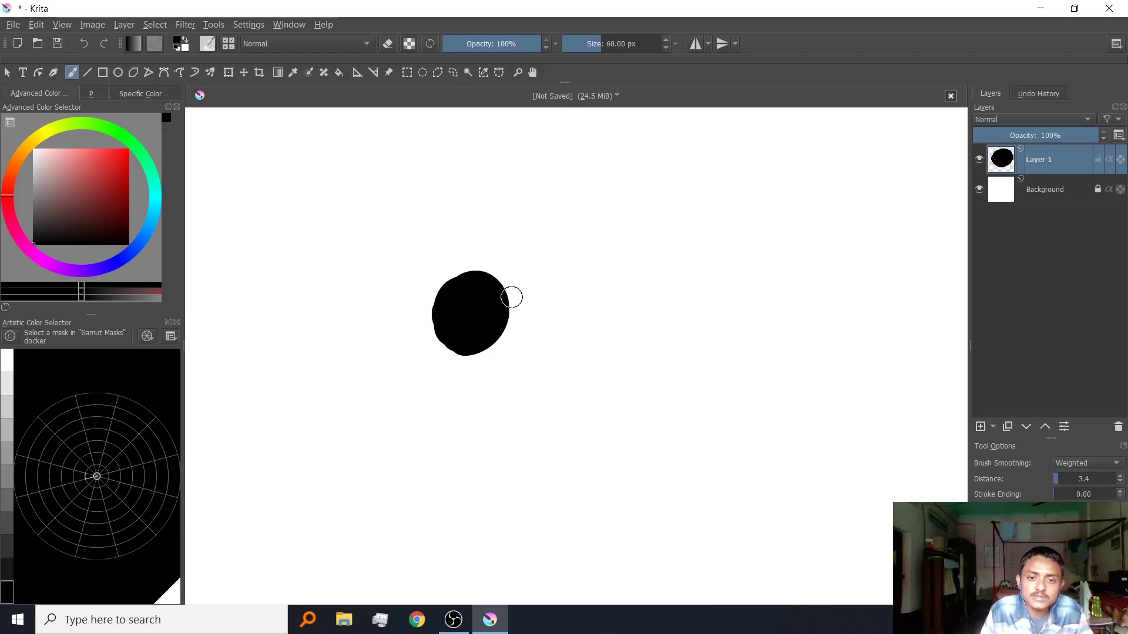
pyautogui.moveTo(495, 293)
pyautogui.mouseDown()
pyautogui.moveTo(512, 322)
pyautogui.moveTo(500, 345)
pyautogui.moveTo(463, 357)
pyautogui.moveTo(434, 329)
pyautogui.moveTo(442, 291)
pyautogui.moveTo(491, 274)
pyautogui.moveTo(504, 309)
pyautogui.moveTo(474, 342)
pyautogui.moveTo(501, 312)
pyautogui.moveTo(486, 279)
pyautogui.moveTo(468, 297)
pyautogui.mouseUp()
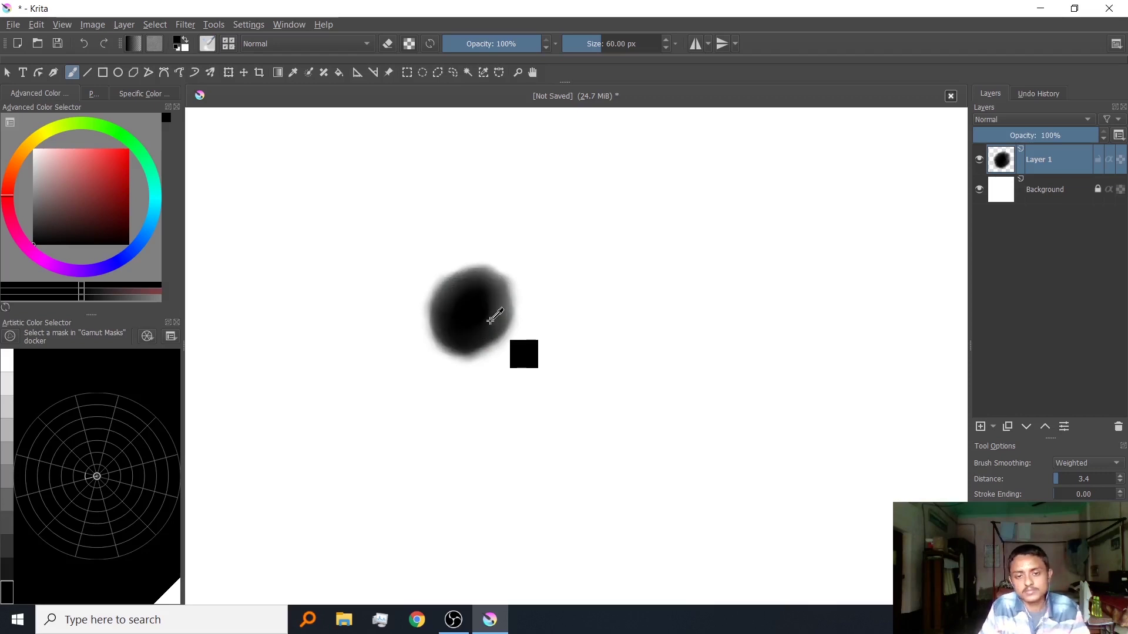
# Undo the blurred blob and switch to the 172 px spray brush preset.
pyautogui.hotkey('ctrl', 'z')
pyautogui.hotkey('ctrl', 'z')
pyautogui.rightClick(496, 301)
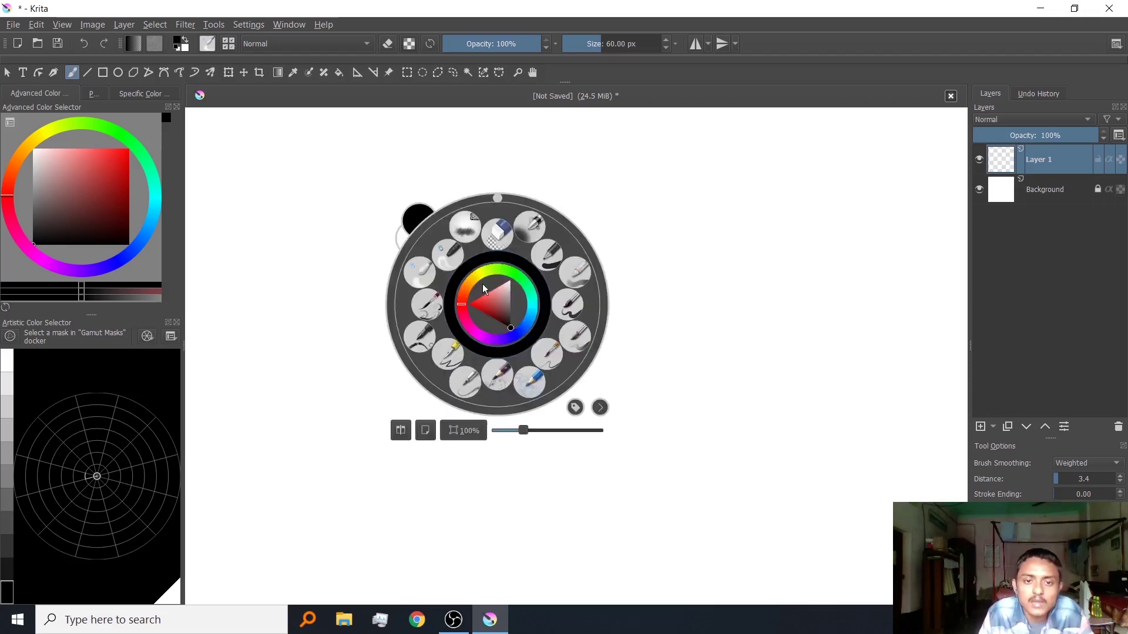
pyautogui.click(467, 231)
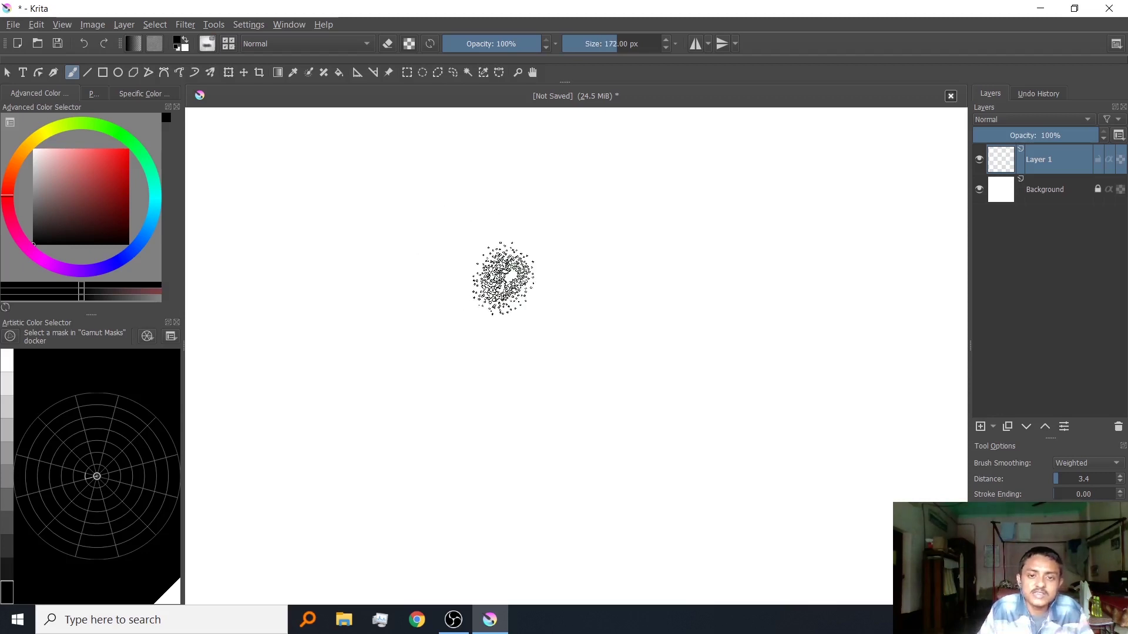
# Spray three grey and dark test strokes, then undo them all.
pyautogui.moveTo(506, 252)
pyautogui.mouseDown()
pyautogui.moveTo(507, 281)
pyautogui.moveTo(542, 305)
pyautogui.moveTo(535, 349)
pyautogui.moveTo(607, 353)
pyautogui.moveTo(607, 381)
pyautogui.moveTo(653, 403)
pyautogui.moveTo(662, 440)
pyautogui.moveTo(693, 461)
pyautogui.mouseUp()
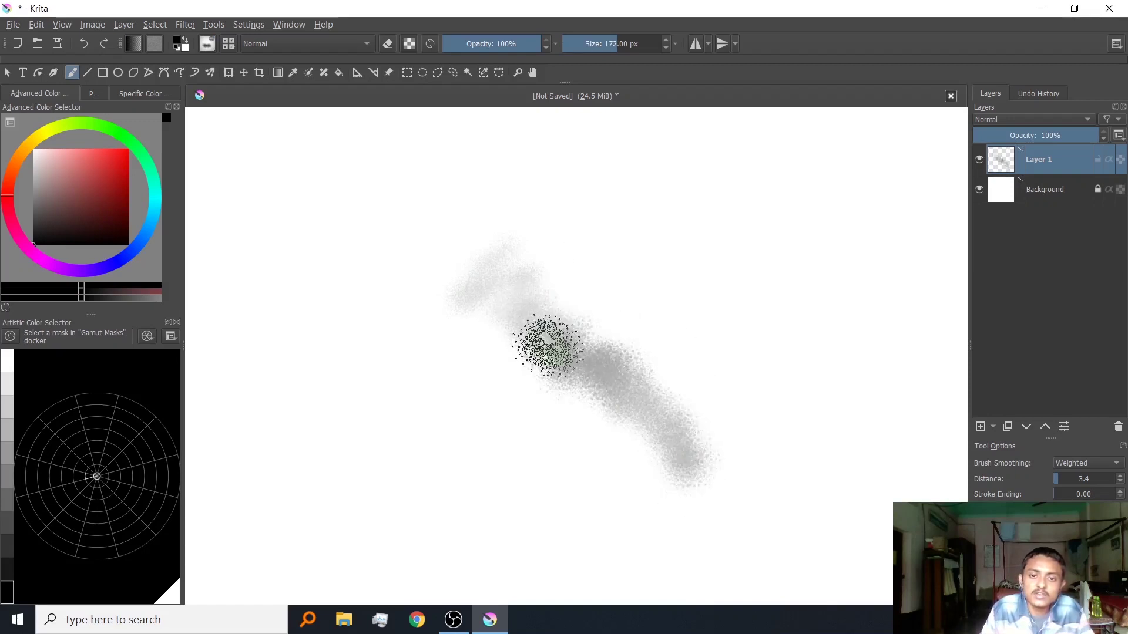
pyautogui.moveTo(642, 214)
pyautogui.mouseDown()
pyautogui.moveTo(735, 303)
pyautogui.moveTo(828, 423)
pyautogui.mouseUp()
pyautogui.moveTo(358, 282)
pyautogui.mouseDown()
pyautogui.moveTo(395, 316)
pyautogui.moveTo(404, 368)
pyautogui.moveTo(487, 391)
pyautogui.moveTo(498, 458)
pyautogui.moveTo(574, 466)
pyautogui.mouseUp()
pyautogui.hotkey('ctrl', 'z')
pyautogui.hotkey('ctrl', 'z')
pyautogui.hotkey('ctrl', 'z')
pyautogui.hotkey('ctrl', 'z')
pyautogui.hotkey('ctrl', 'z')
pyautogui.hotkey('ctrl', 'z')
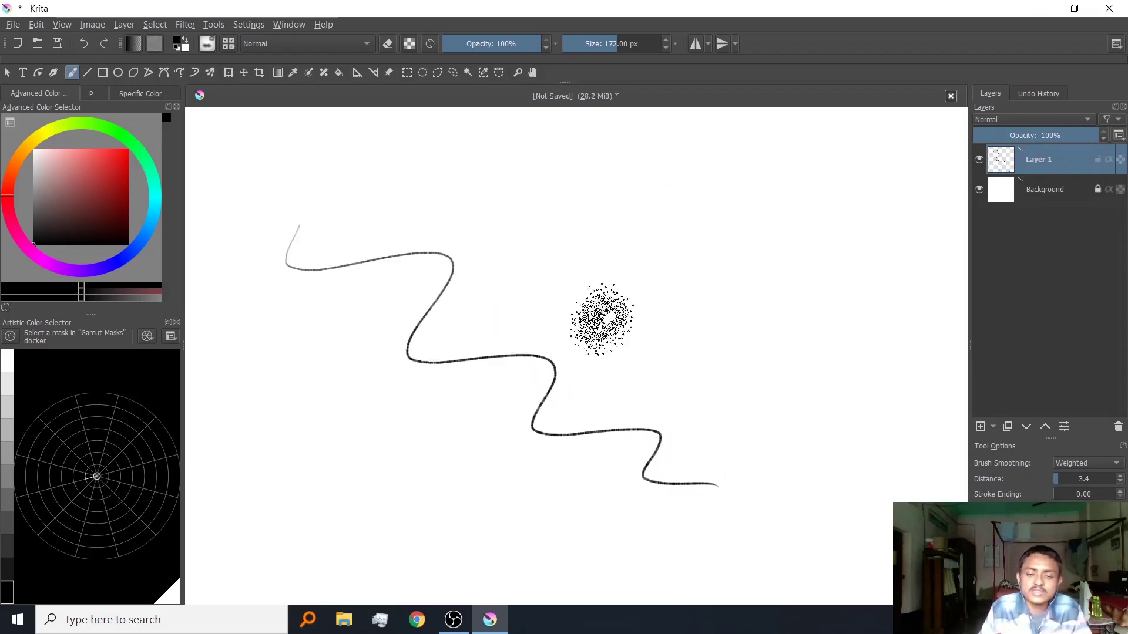
pyautogui.hotkey('ctrl', 'z')
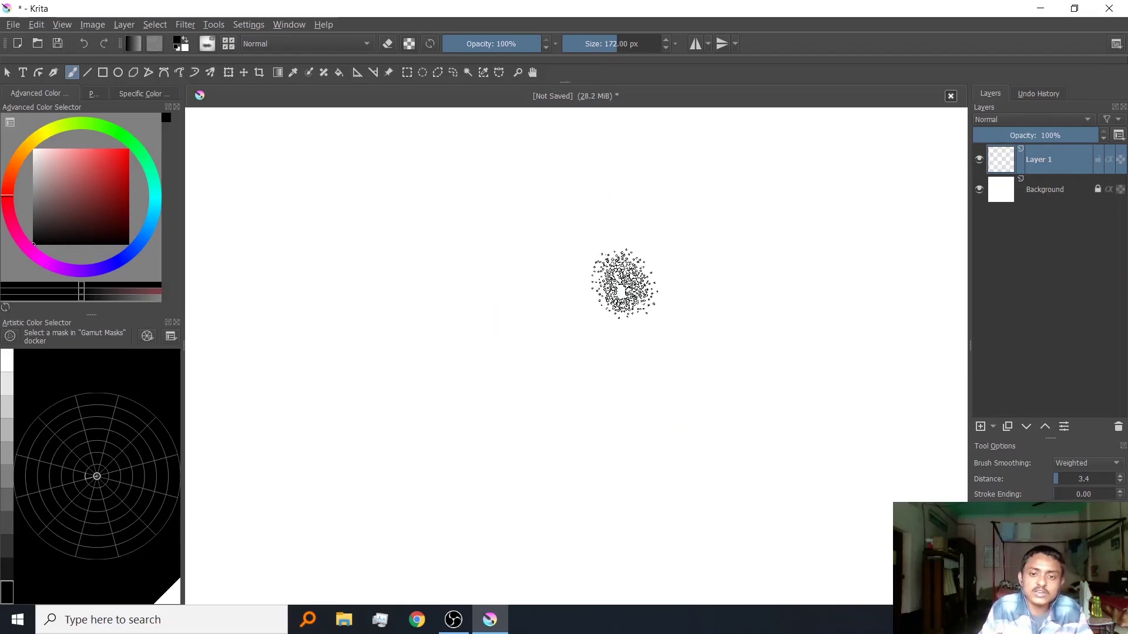
pyautogui.rightClick(602, 266)
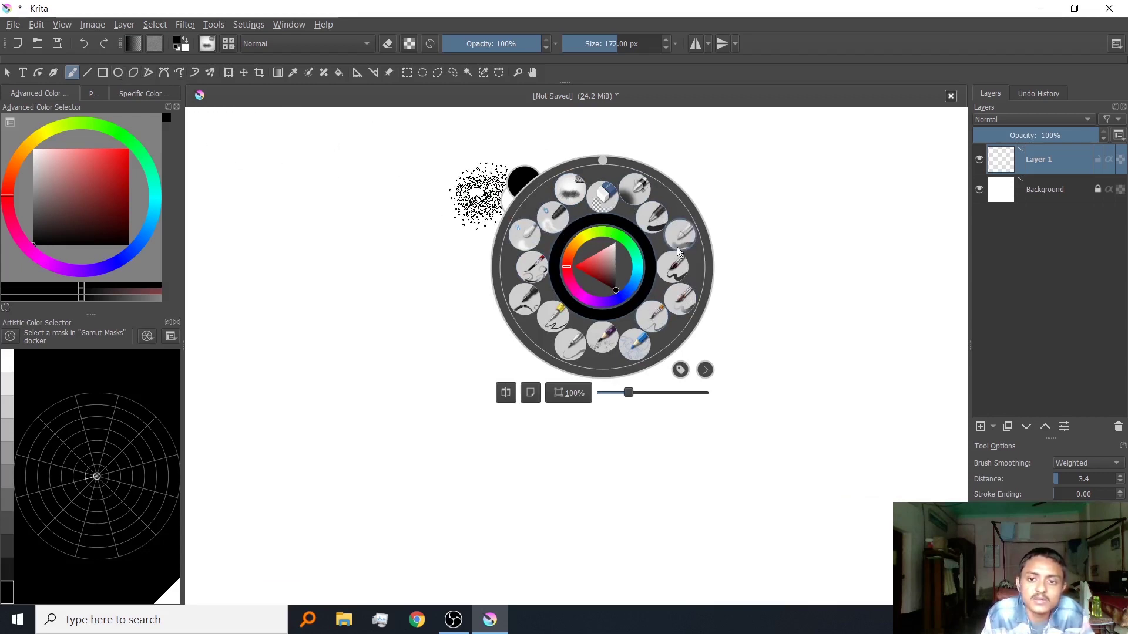
# Draw a black circle outline near the canvas centre with a 14 px brush and the Ellipse tool.
pyautogui.click(672, 268)
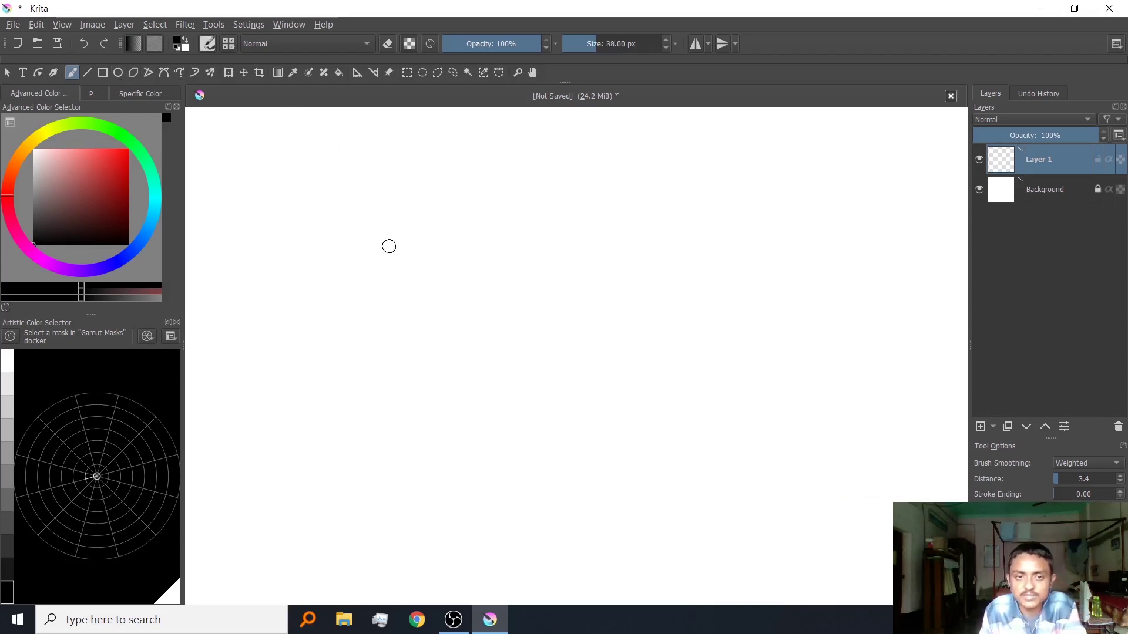
pyautogui.press('[')
pyautogui.press('[')
pyautogui.press('[')
pyautogui.press('[')
pyautogui.press('[')
pyautogui.press('[')
pyautogui.press('[')
pyautogui.click(118, 72)
pyautogui.moveTo(425, 229); pyautogui.dragTo(693, 496)
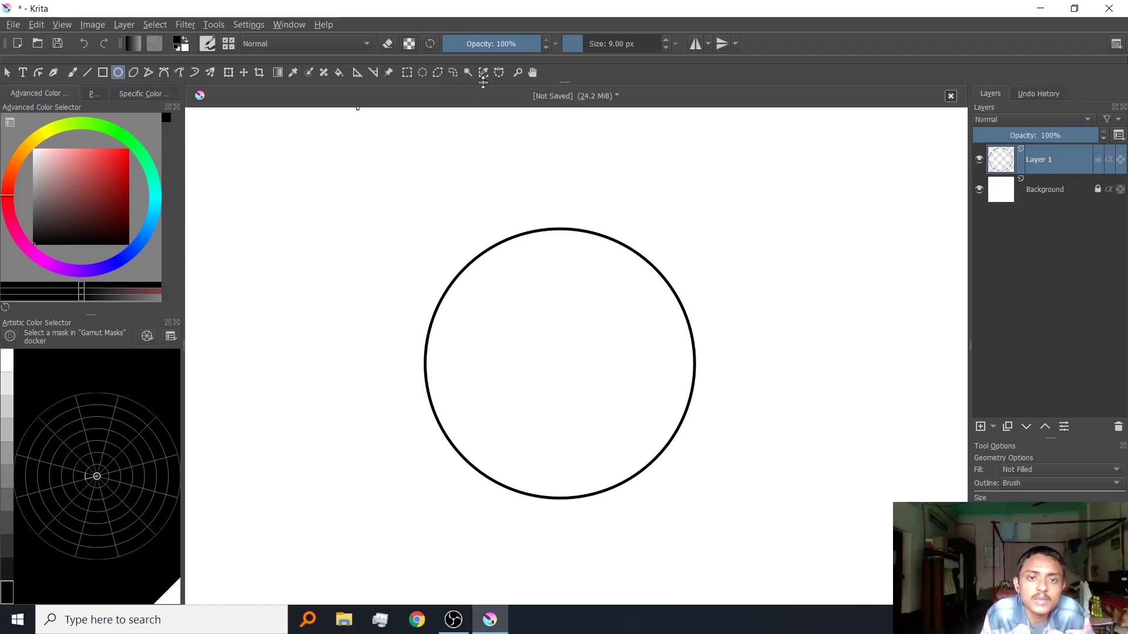
# Fill the circle's interior with flat dark grey via a magic-wand selection, then deselect.
pyautogui.click(467, 72)
pyautogui.click(545, 314)
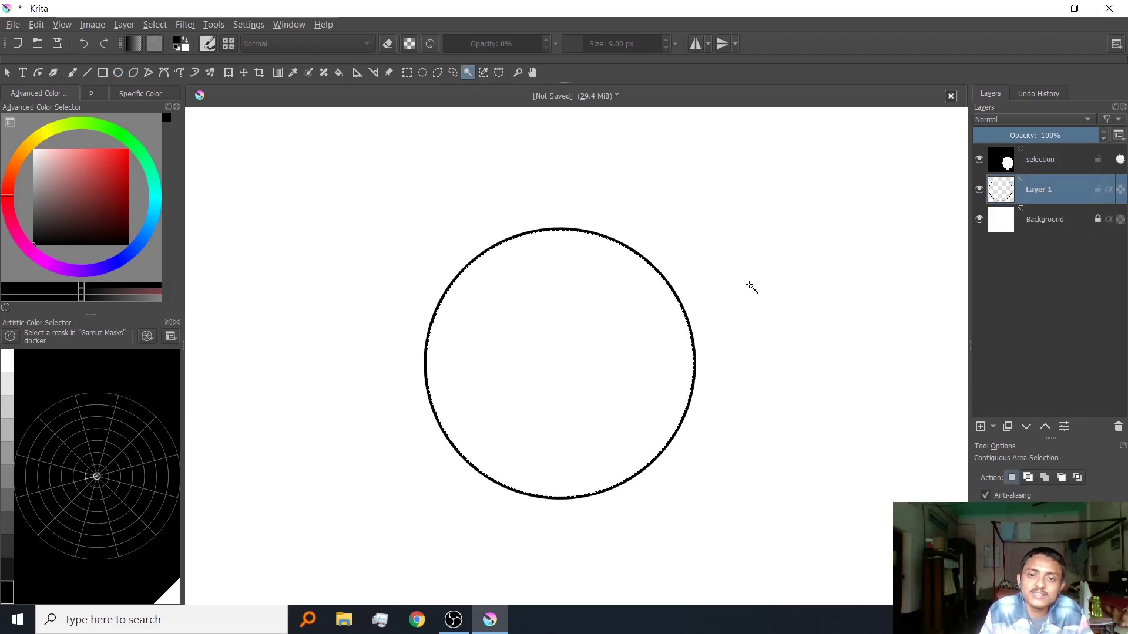
pyautogui.moveTo(69, 206); pyautogui.dragTo(16, 213)
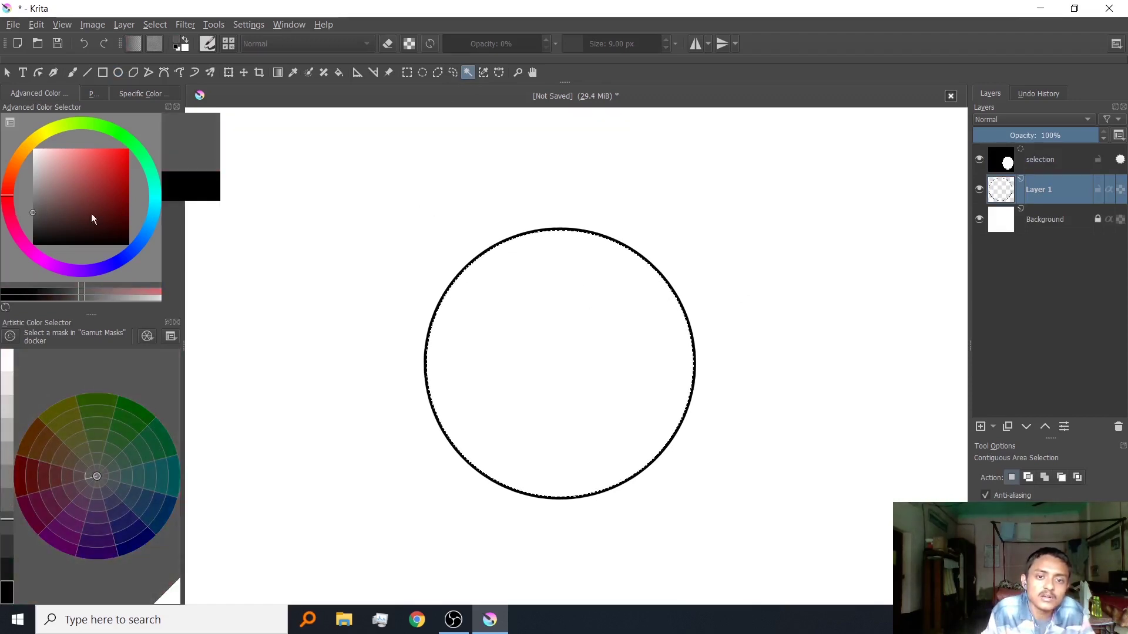
pyautogui.hotkey('shift', 'BackSpace')
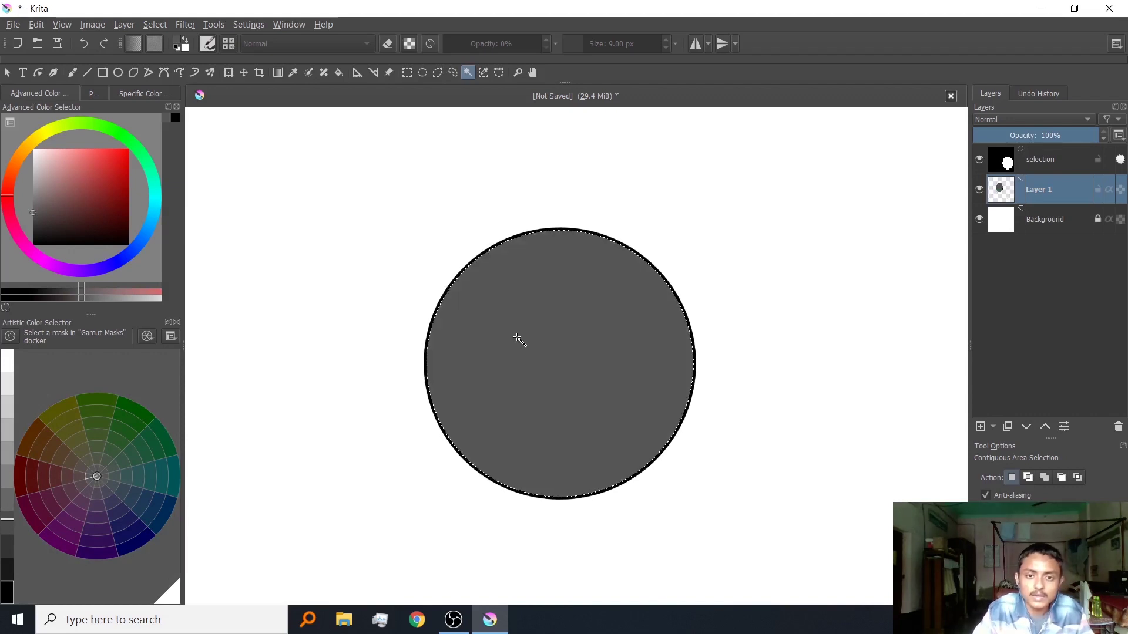
pyautogui.hotkey('ctrl', 'shift', 'a')
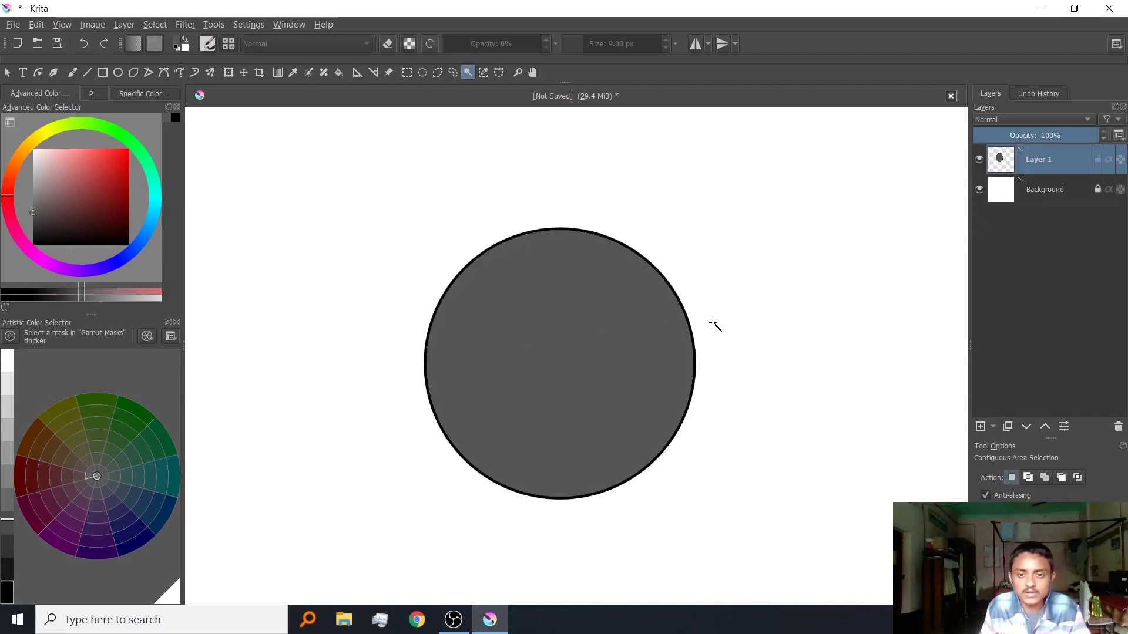
pyautogui.moveTo(681, 414)
pyautogui.mouseDown()
pyautogui.moveTo(697, 398)
pyautogui.moveTo(680, 392)
pyautogui.mouseUp()
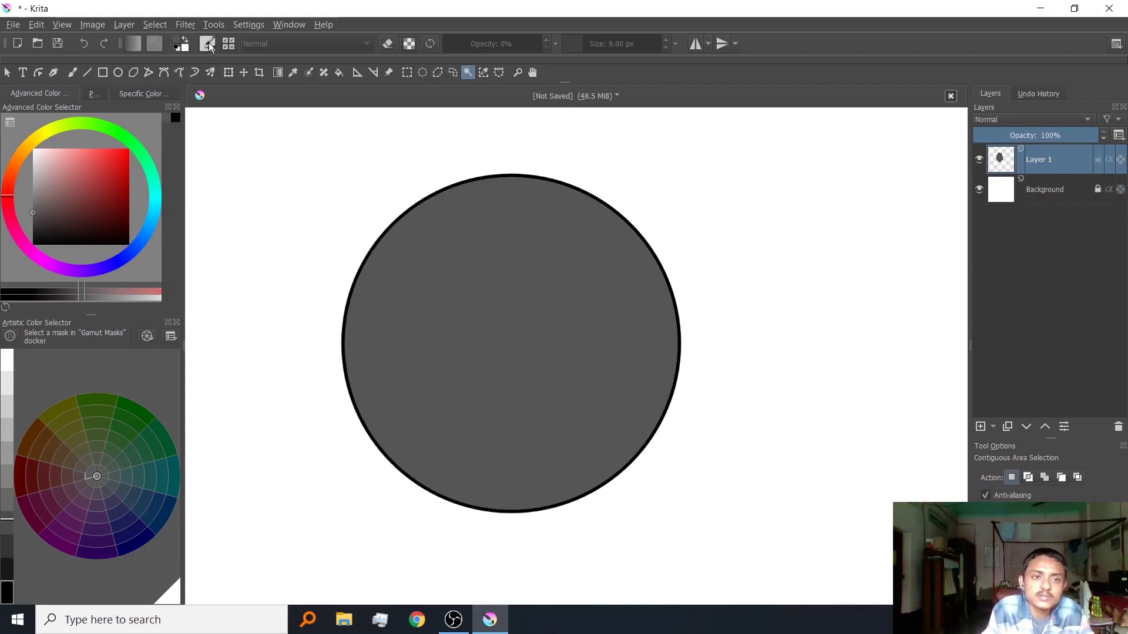
# Reselect the circle's interior, return to the freehand brush, and clear the selection again.
pyautogui.rightClick(479, 313)
pyautogui.click(467, 288)
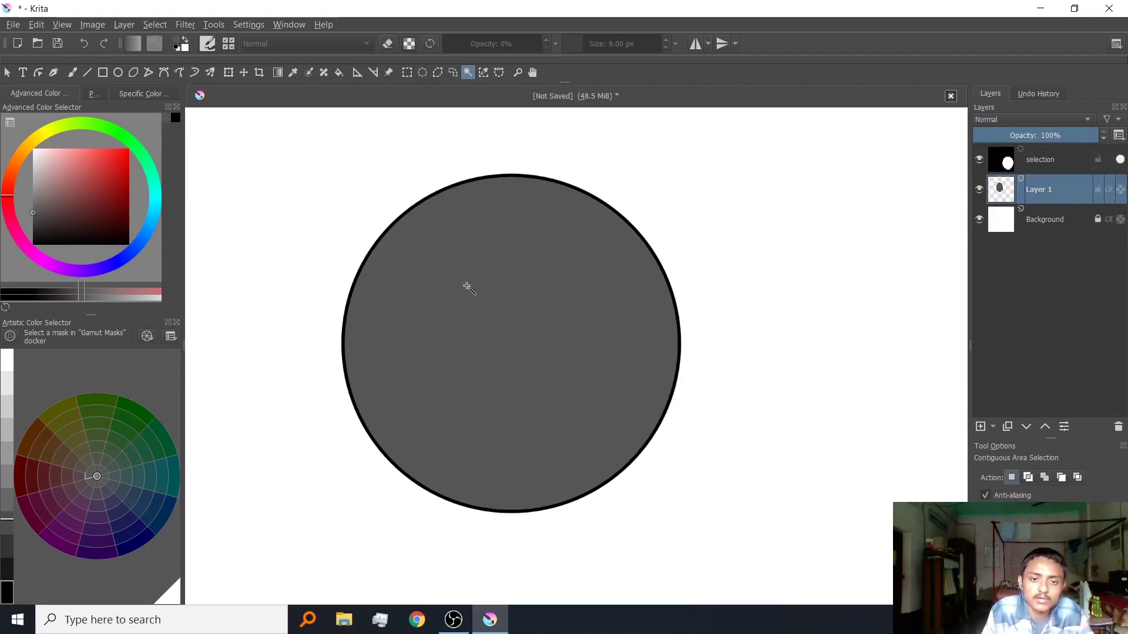
pyautogui.press('b')
pyautogui.hotkey('ctrl', 'shift', 'a')
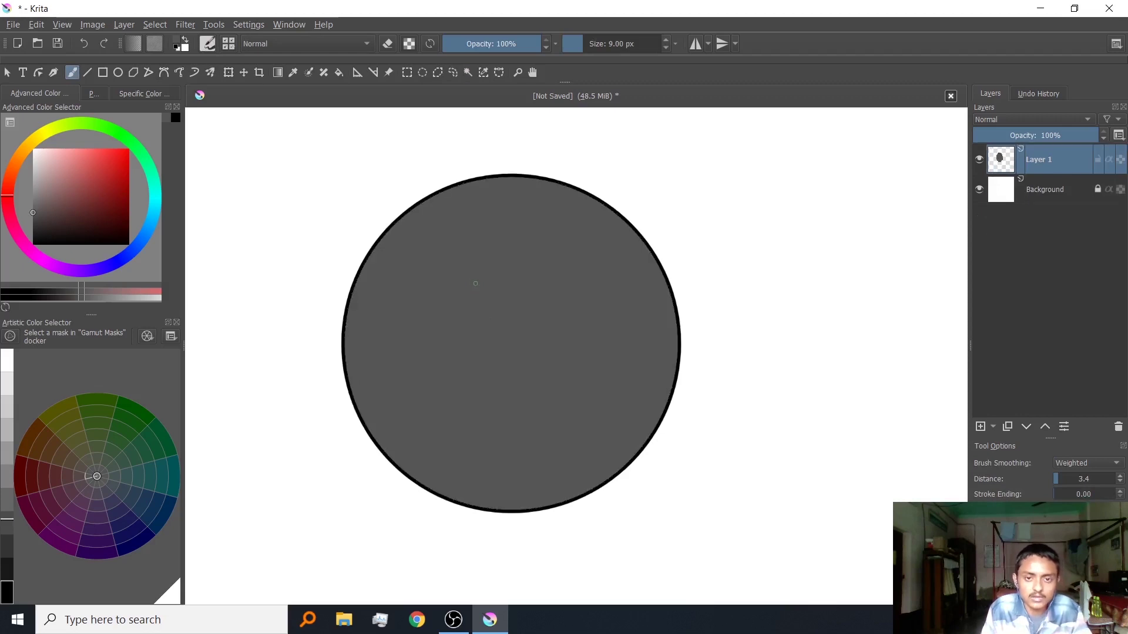
# Choose the large spray airbrush preset, darken the colour, and spray a test stroke on the lower-right edge.
pyautogui.rightClick(473, 281)
pyautogui.click(441, 215)
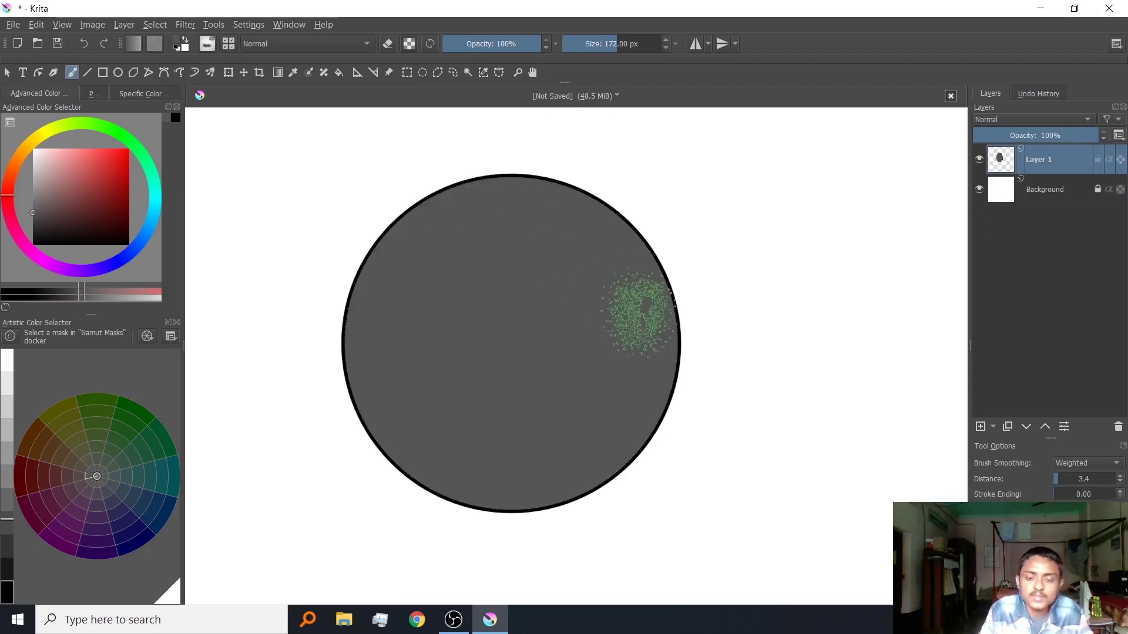
pyautogui.press('k')
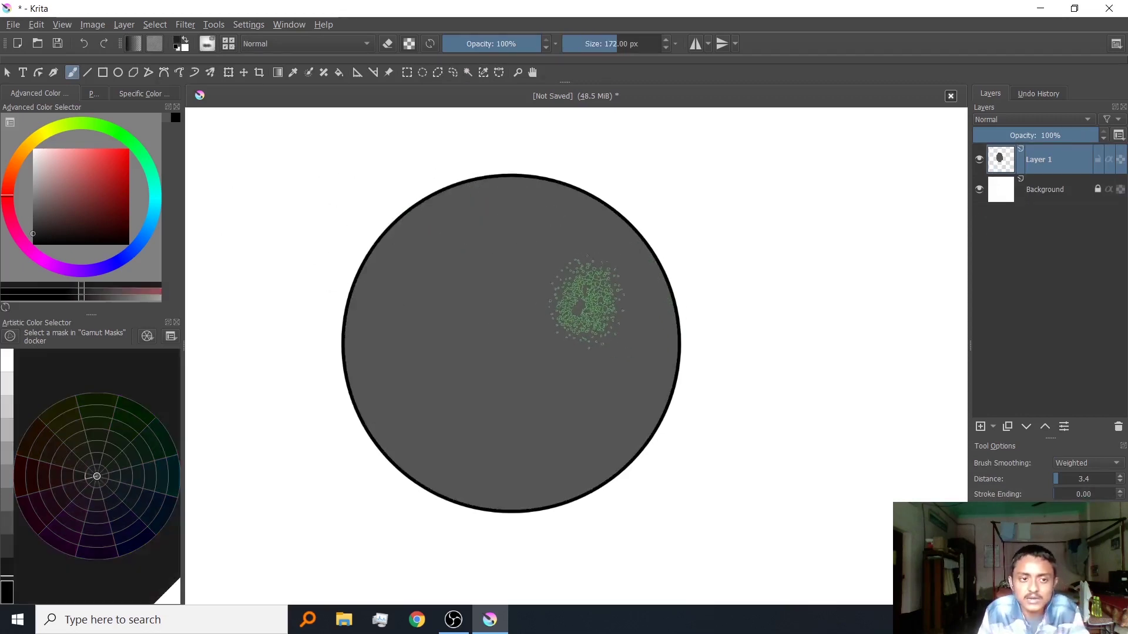
pyautogui.moveTo(632, 291)
pyautogui.mouseDown()
pyautogui.moveTo(659, 282)
pyautogui.moveTo(642, 290)
pyautogui.moveTo(642, 385)
pyautogui.moveTo(570, 499)
pyautogui.mouseUp()
# Undo the test shading, enable Inherit Alpha on Layer 2, and group it with Layer 1.
pyautogui.hotkey('ctrl', 'z')
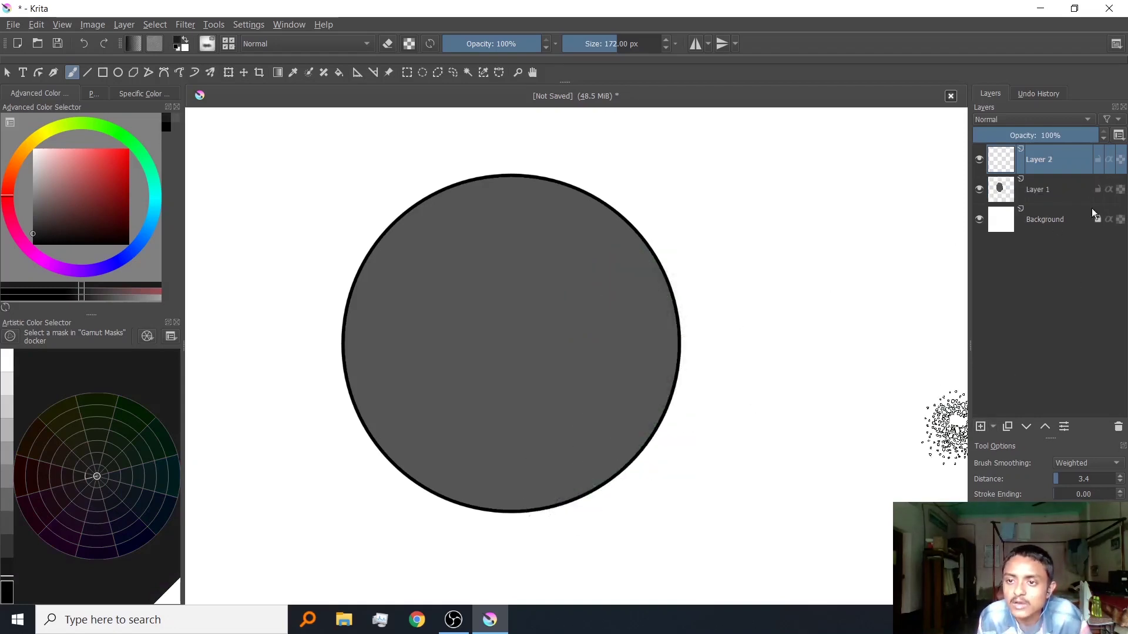
pyautogui.click(1109, 160)
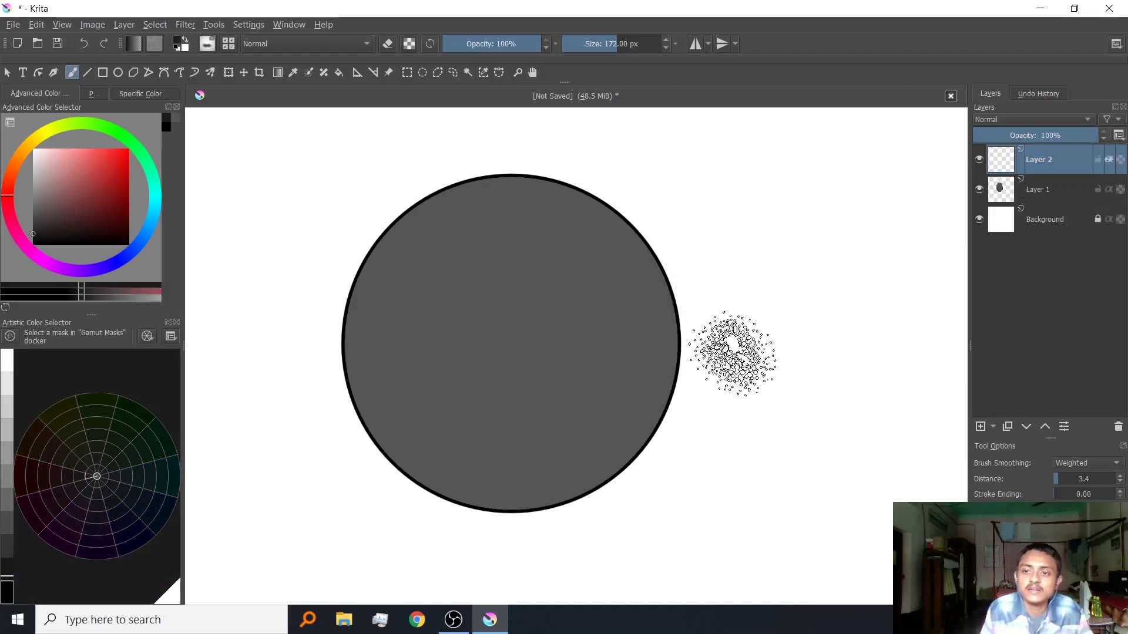
pyautogui.keyDown('ctrl'); pyautogui.click(1047, 190); pyautogui.keyUp('ctrl')
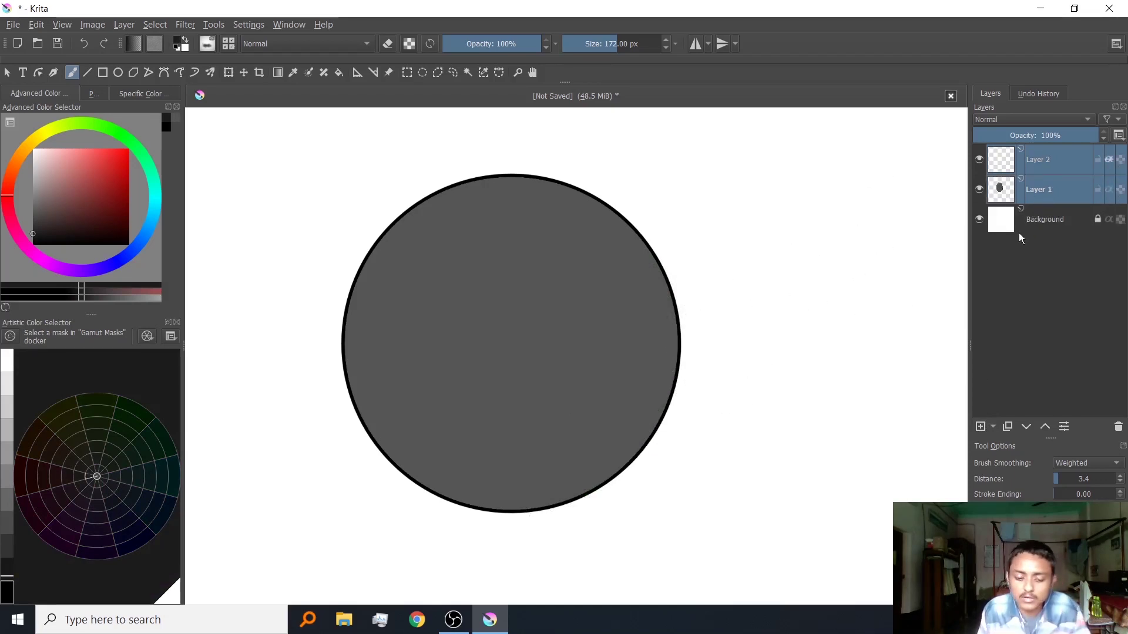
pyautogui.hotkey('ctrl', 'g')
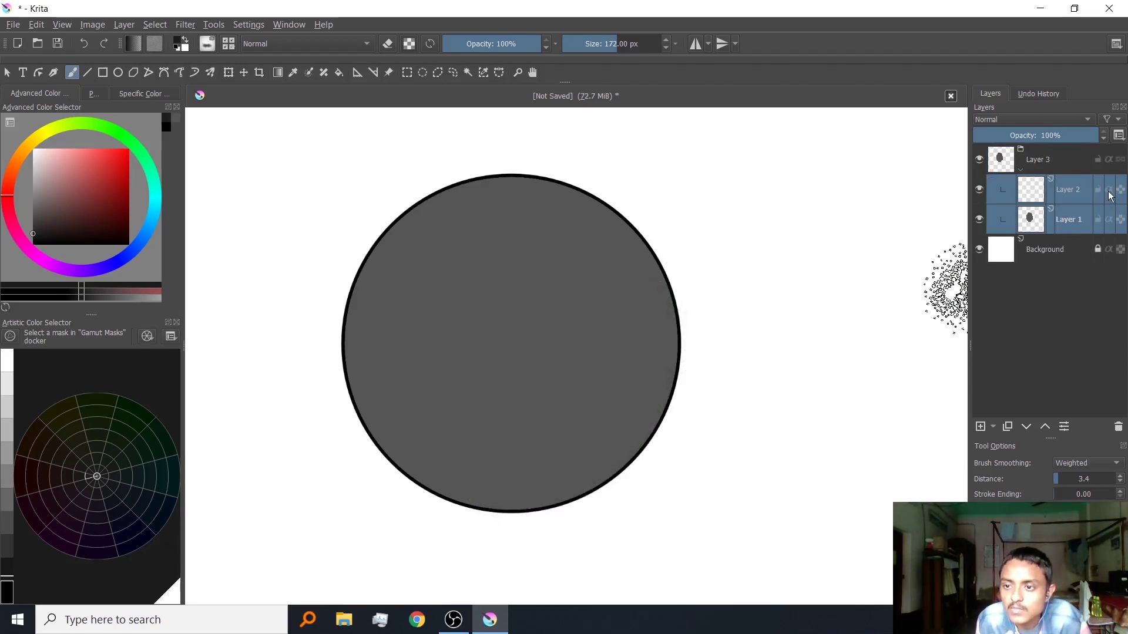
# Try a grey spray stroke around the circle's edge, undo it, and make Layer 1 active.
pyautogui.moveTo(604, 315)
pyautogui.mouseDown()
pyautogui.moveTo(649, 335)
pyautogui.moveTo(625, 496)
pyautogui.mouseUp()
pyautogui.hotkey('ctrl', 'z')
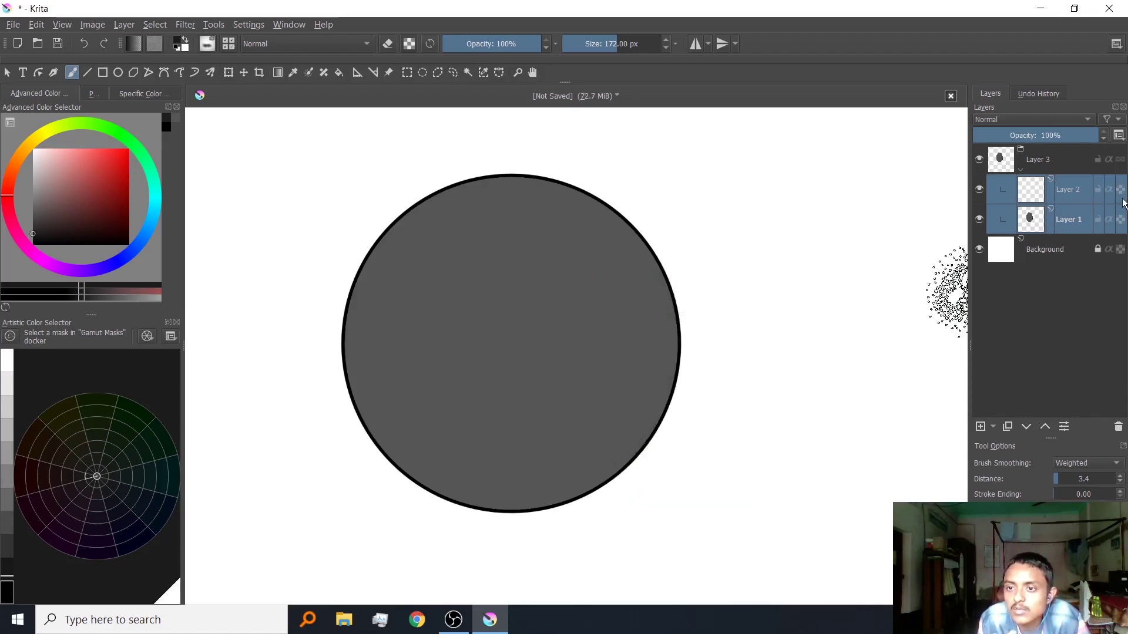
pyautogui.click(1110, 229)
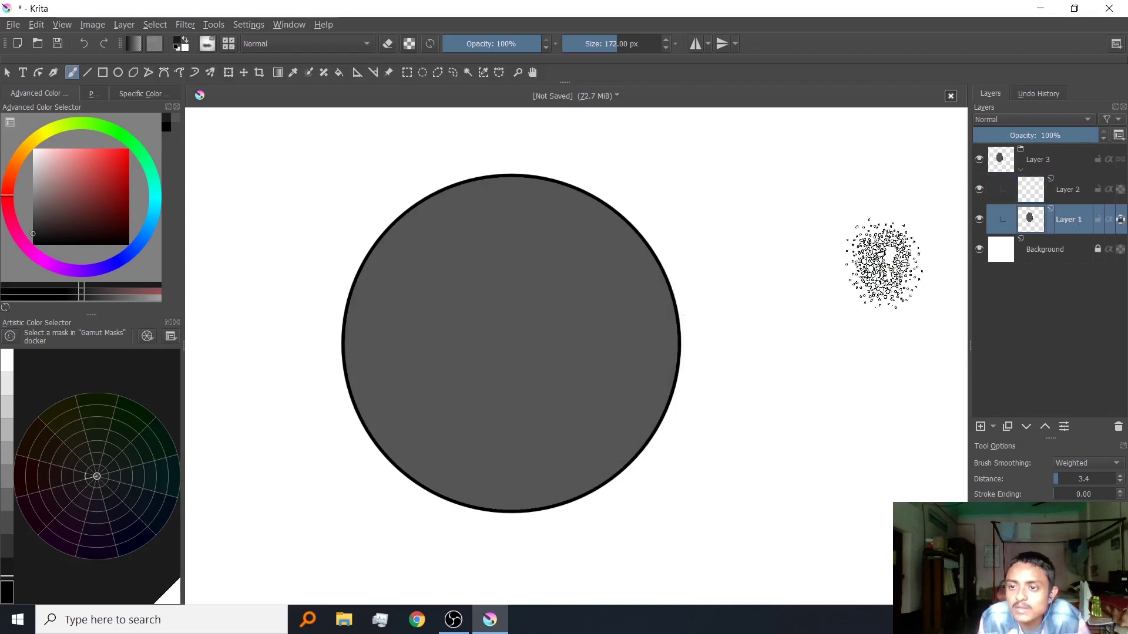
# Try several dark spray strokes along the circle's right and lower inner edges, undoing them.
pyautogui.moveTo(529, 317)
pyautogui.mouseDown()
pyautogui.moveTo(646, 331)
pyautogui.moveTo(724, 355)
pyautogui.moveTo(705, 410)
pyautogui.mouseUp()
pyautogui.hotkey('ctrl', 'z')
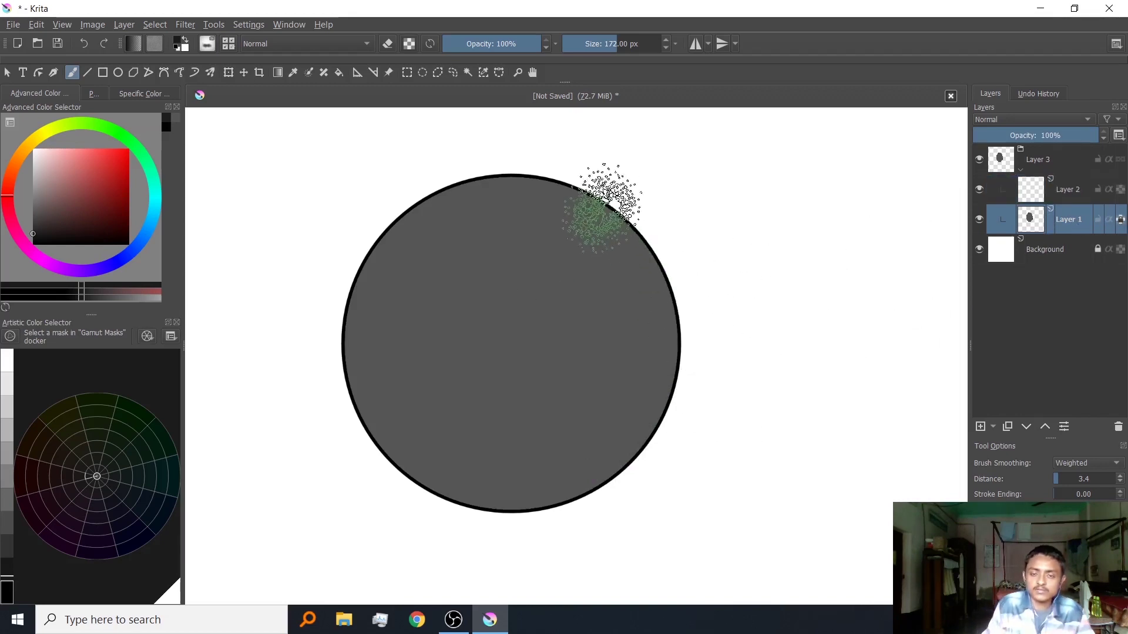
pyautogui.moveTo(625, 221)
pyautogui.mouseDown()
pyautogui.moveTo(648, 298)
pyautogui.moveTo(649, 388)
pyautogui.mouseUp()
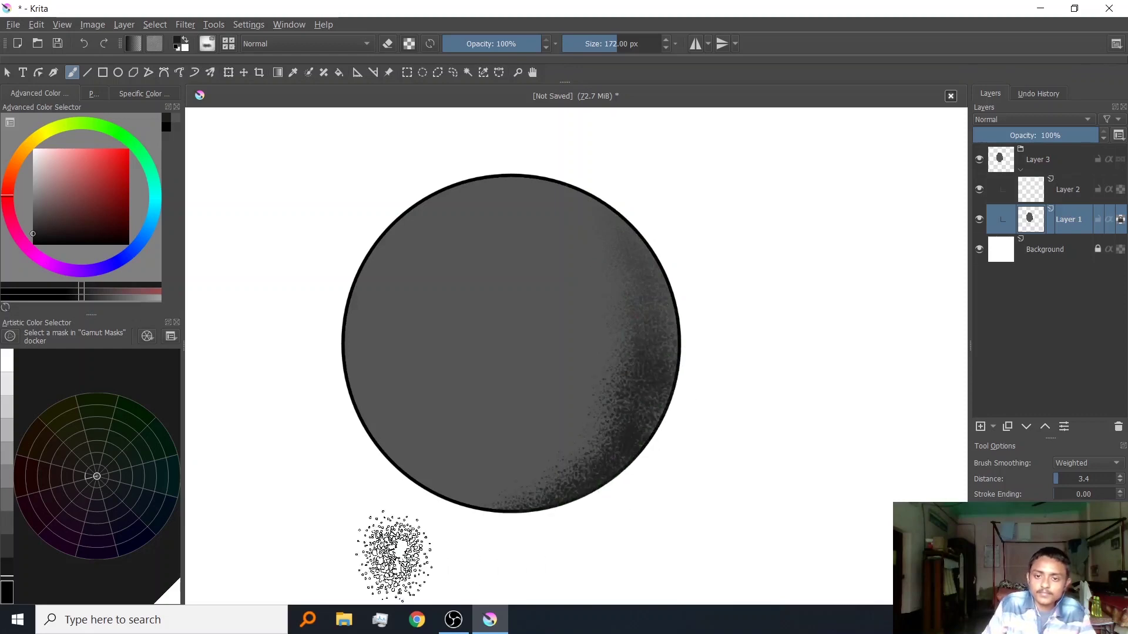
pyautogui.hotkey('ctrl', 'z')
pyautogui.moveTo(634, 271)
pyautogui.mouseDown()
pyautogui.moveTo(648, 382)
pyautogui.moveTo(580, 523)
pyautogui.mouseUp()
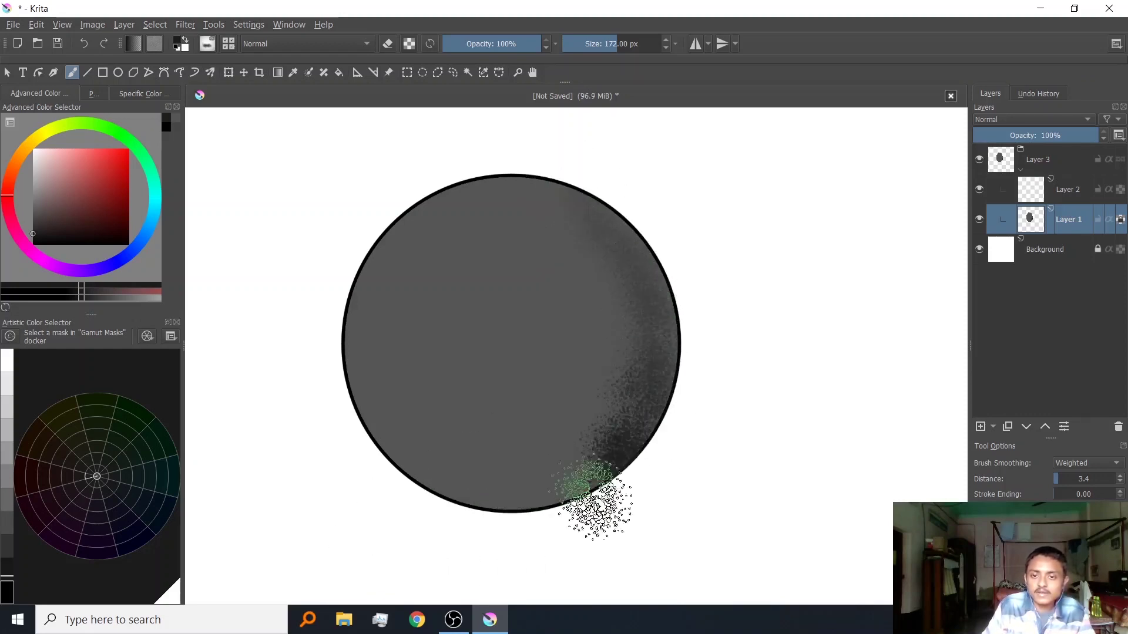
pyautogui.moveTo(595, 193)
pyautogui.mouseDown()
pyautogui.moveTo(603, 253)
pyautogui.moveTo(503, 465)
pyautogui.mouseUp()
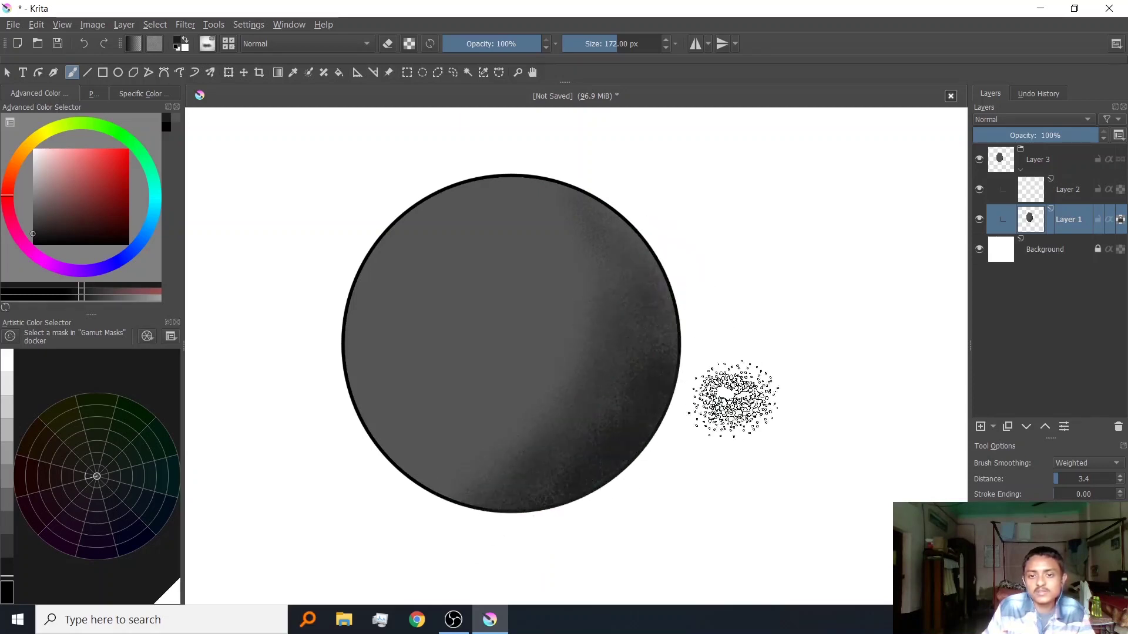
pyautogui.moveTo(700, 338); pyautogui.dragTo(546, 511)
pyautogui.hotkey('ctrl', 'z')
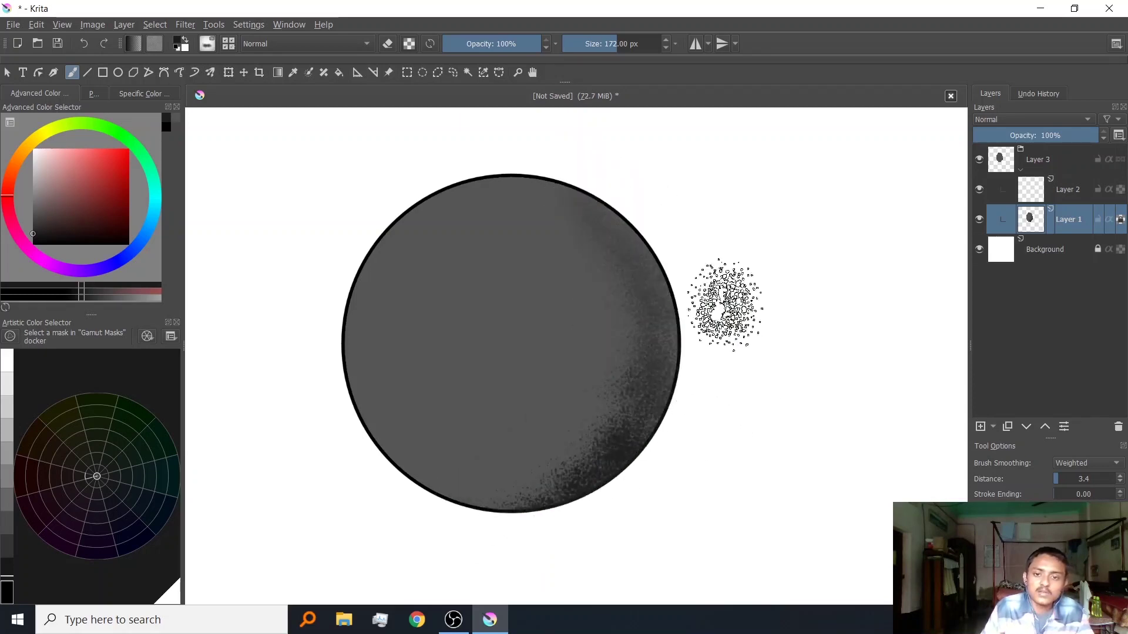
pyautogui.hotkey('ctrl', 'z')
# Switch to the 600 px soft airbrush and shade the right side, leaving a lighter diagonal band.
pyautogui.rightClick(607, 268)
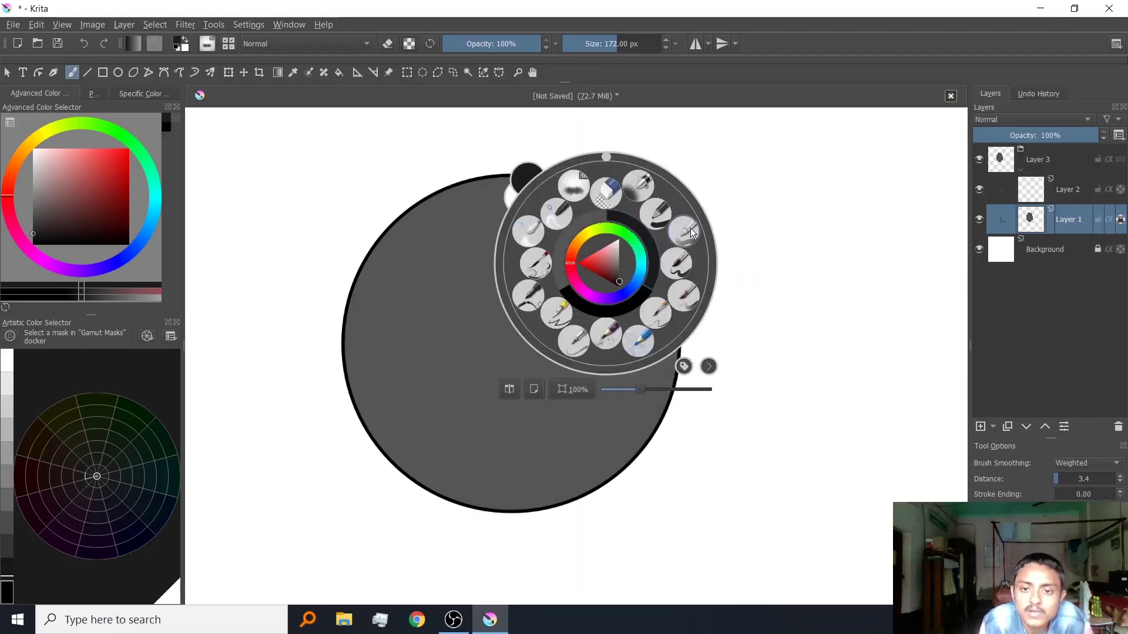
pyautogui.click(637, 186)
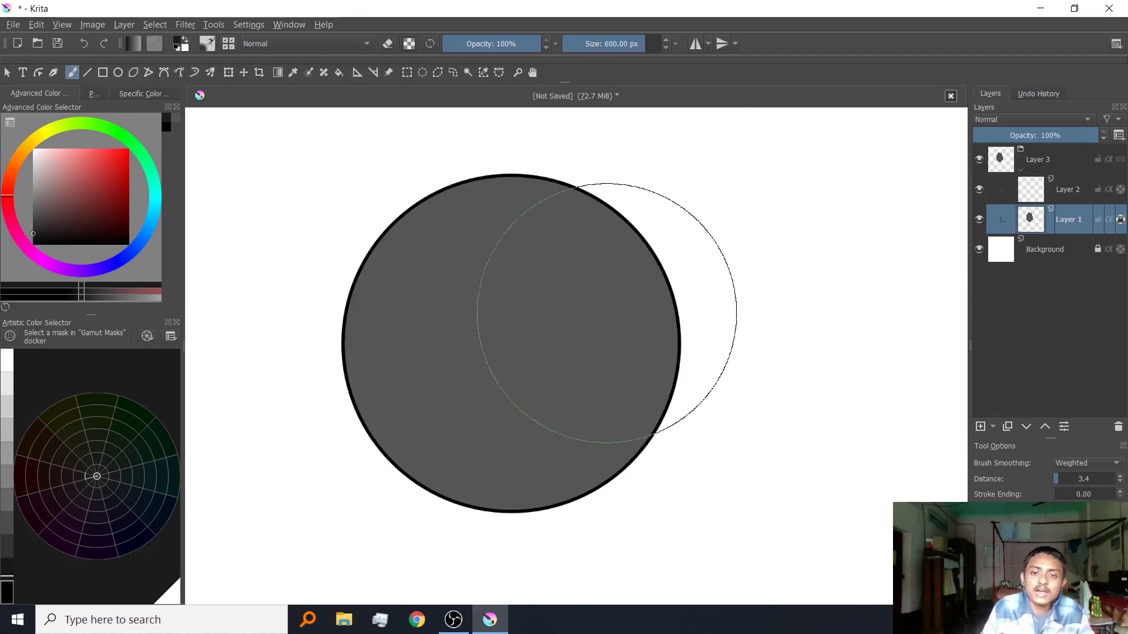
pyautogui.moveTo(609, 323)
pyautogui.mouseDown()
pyautogui.moveTo(620, 407)
pyautogui.moveTo(598, 453)
pyautogui.moveTo(537, 495)
pyautogui.moveTo(672, 329)
pyautogui.moveTo(568, 212)
pyautogui.moveTo(655, 293)
pyautogui.moveTo(624, 310)
pyautogui.moveTo(651, 304)
pyautogui.moveTo(536, 507)
pyautogui.mouseUp()
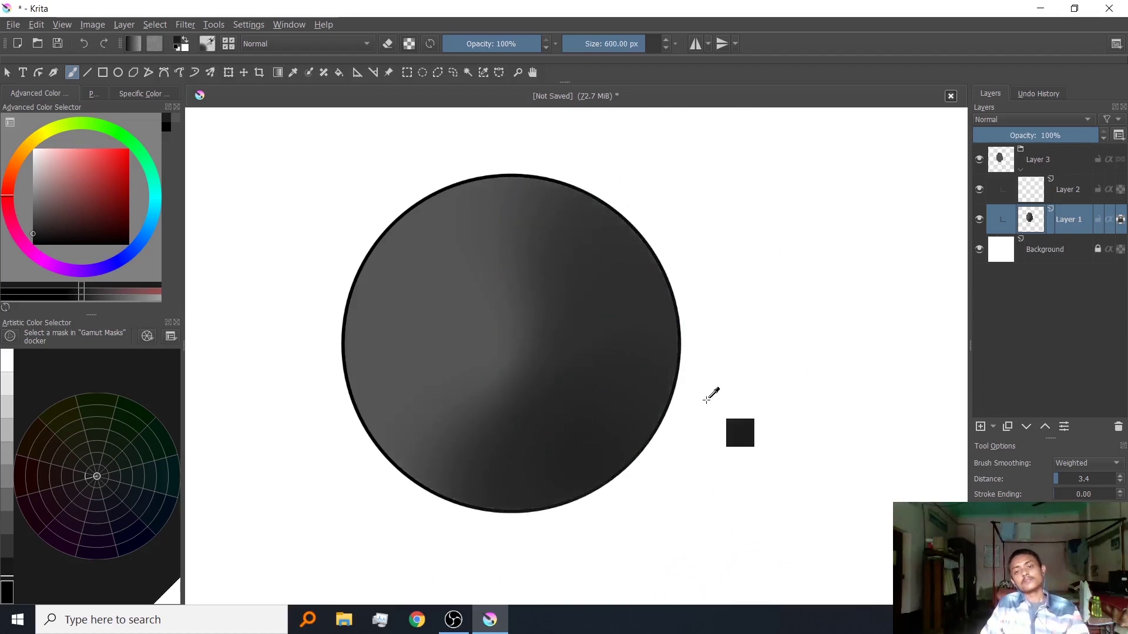
pyautogui.hotkey('ctrl', 'z')
pyautogui.moveTo(635, 237)
pyautogui.mouseDown()
pyautogui.moveTo(622, 412)
pyautogui.moveTo(653, 433)
pyautogui.moveTo(805, 429)
pyautogui.mouseUp()
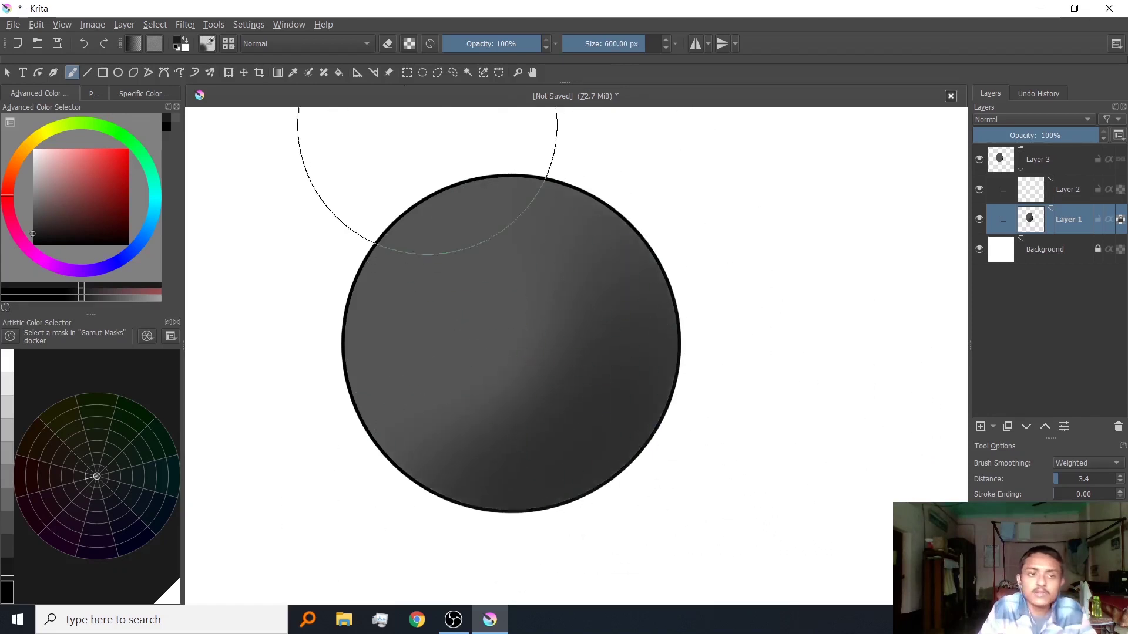
# Set the brush to Screen with light grey, try an upper-left highlight, then undo the shading.
pyautogui.click(341, 41)
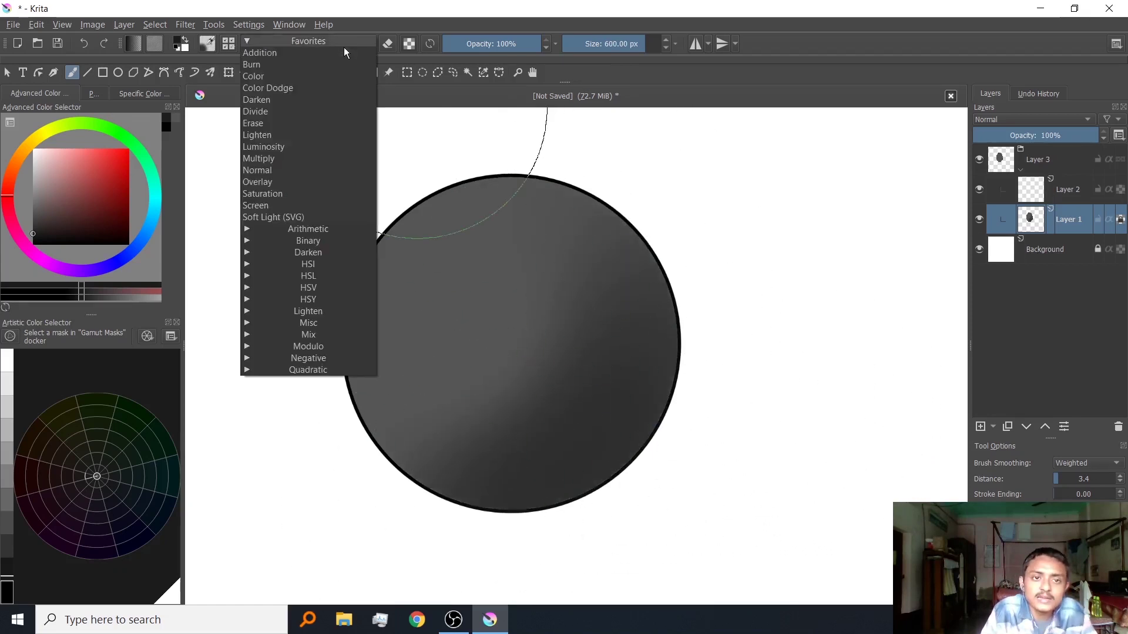
pyautogui.click(269, 207)
pyautogui.moveTo(73, 204); pyautogui.dragTo(33, 175)
pyautogui.moveTo(446, 322); pyautogui.dragTo(460, 320)
pyautogui.scroll(-3, 680, 408)
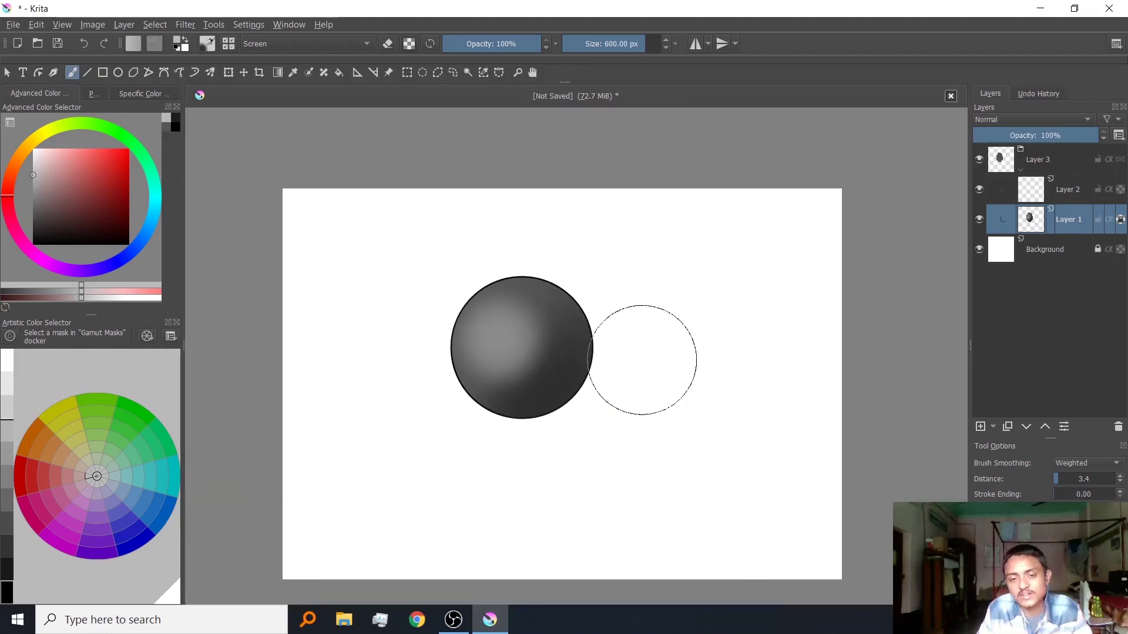
pyautogui.scroll(3, 541, 362)
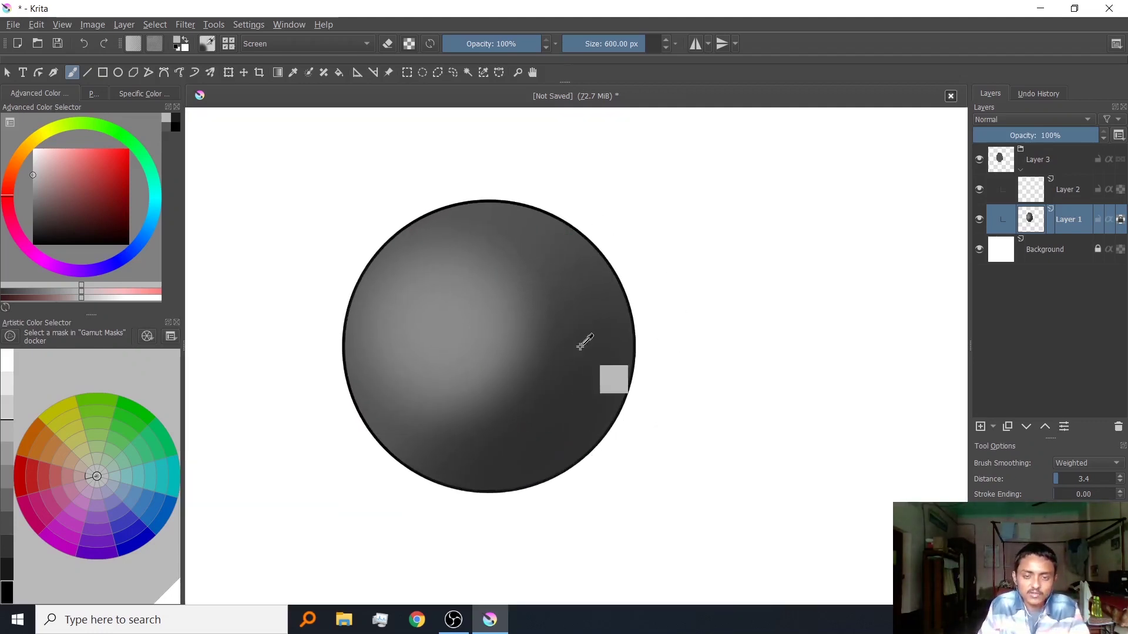
pyautogui.hotkey('ctrl', 'z')
# Switch to the spray brush preset and try a light stroke on the left edge, then undo it.
pyautogui.rightClick(607, 304)
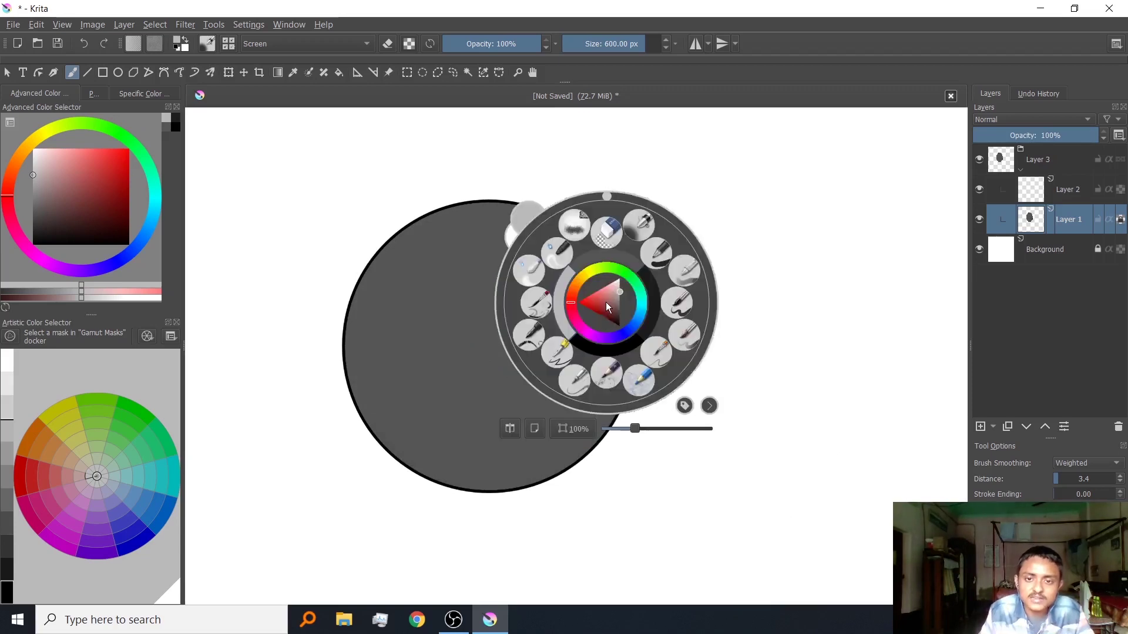
pyautogui.click(575, 234)
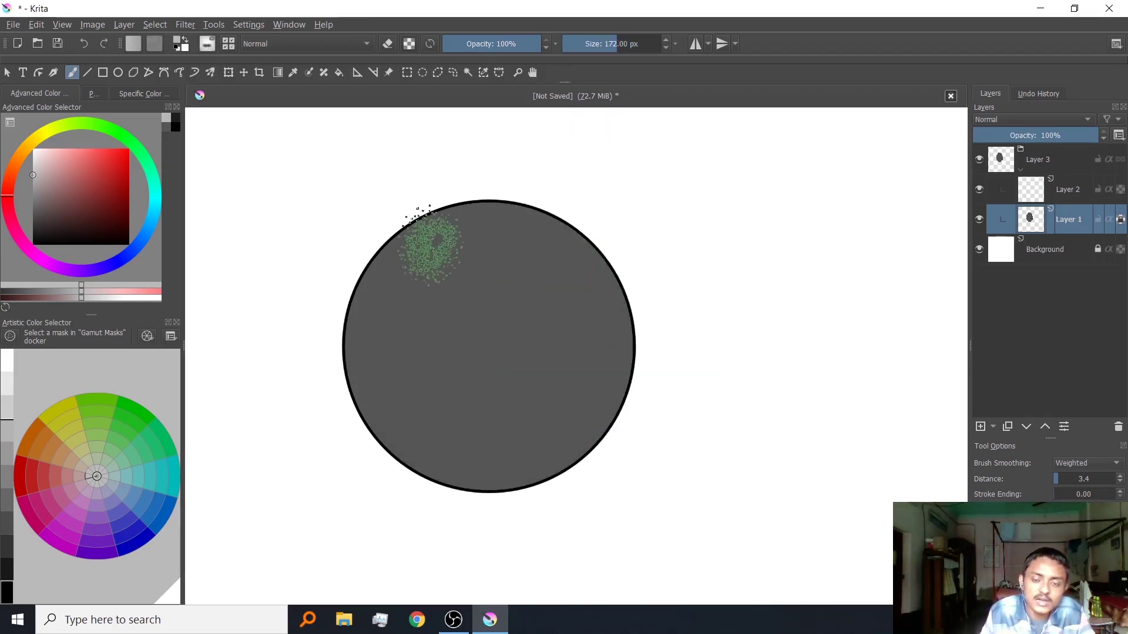
pyautogui.moveTo(453, 233)
pyautogui.mouseDown()
pyautogui.moveTo(415, 247)
pyautogui.moveTo(367, 328)
pyautogui.moveTo(377, 339)
pyautogui.moveTo(373, 407)
pyautogui.moveTo(323, 413)
pyautogui.moveTo(488, 219)
pyautogui.moveTo(443, 294)
pyautogui.mouseUp()
pyautogui.hotkey('ctrl', 'z')
# Set blending to Multiply with a darker grey and spray shading along the circle's right and lower edge.
pyautogui.click(359, 44)
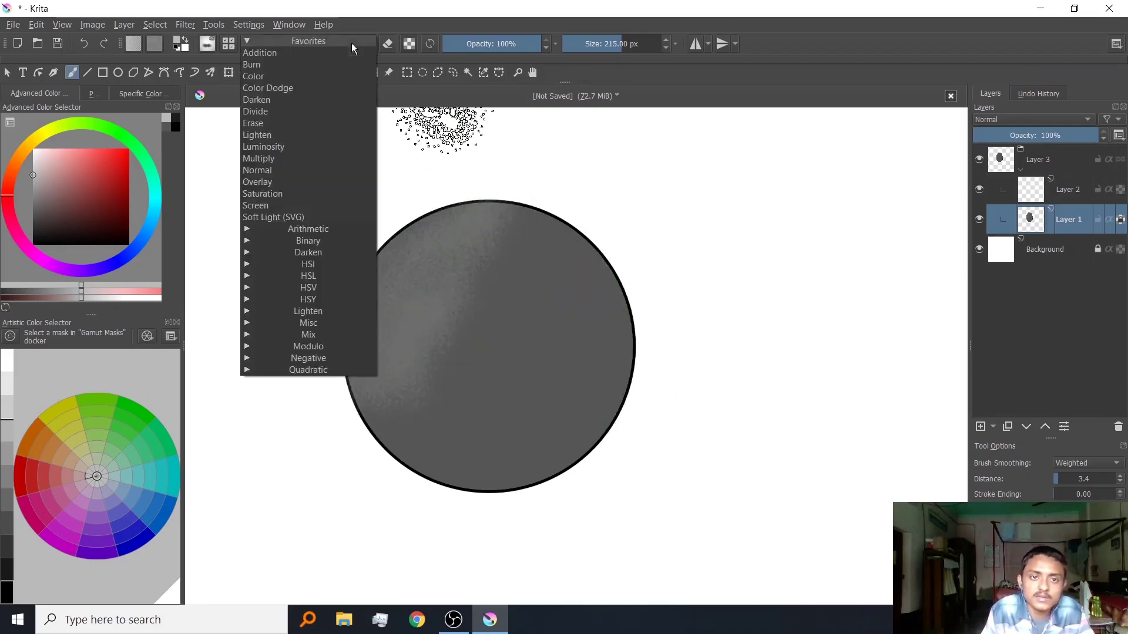
pyautogui.click(259, 159)
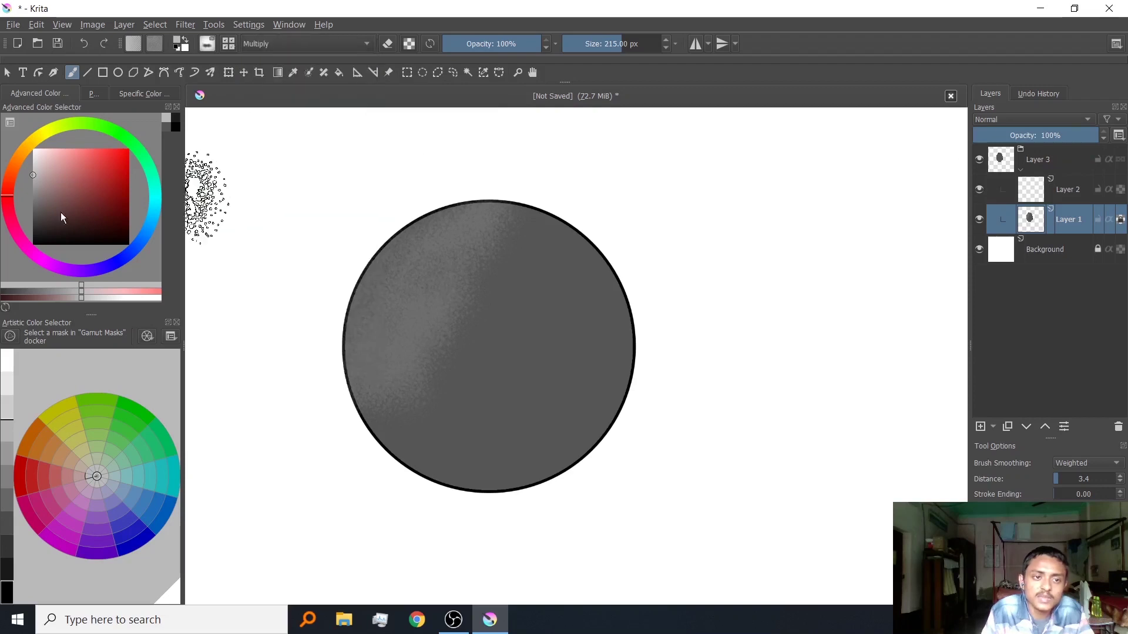
pyautogui.click(33, 215)
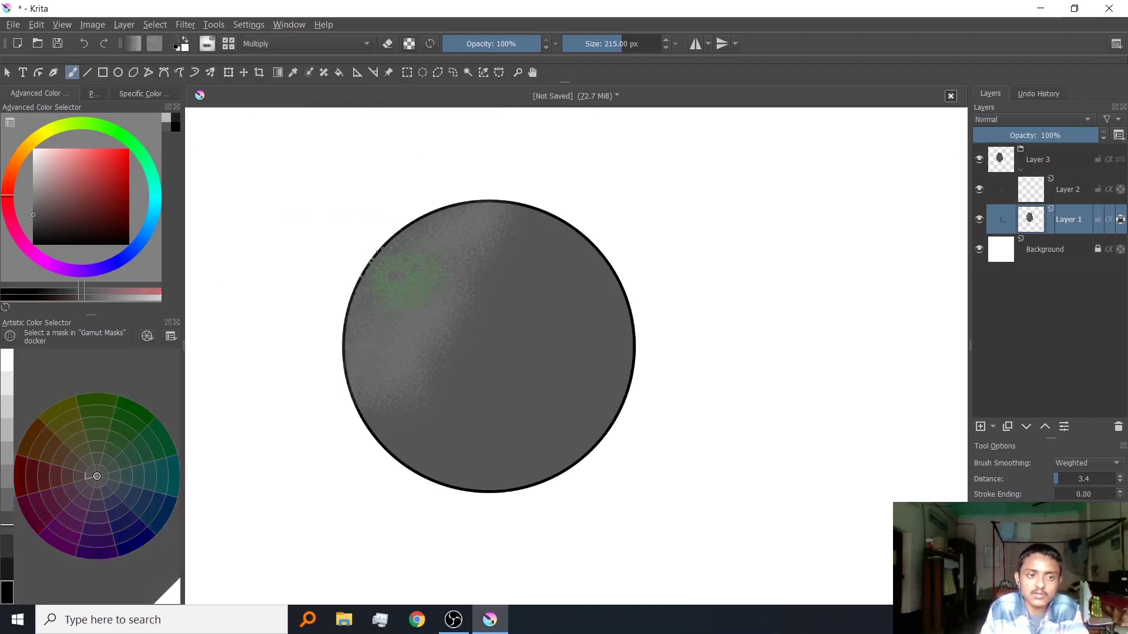
pyautogui.moveTo(567, 305)
pyautogui.mouseDown()
pyautogui.moveTo(616, 297)
pyautogui.moveTo(627, 275)
pyautogui.mouseUp()
pyautogui.press('k')
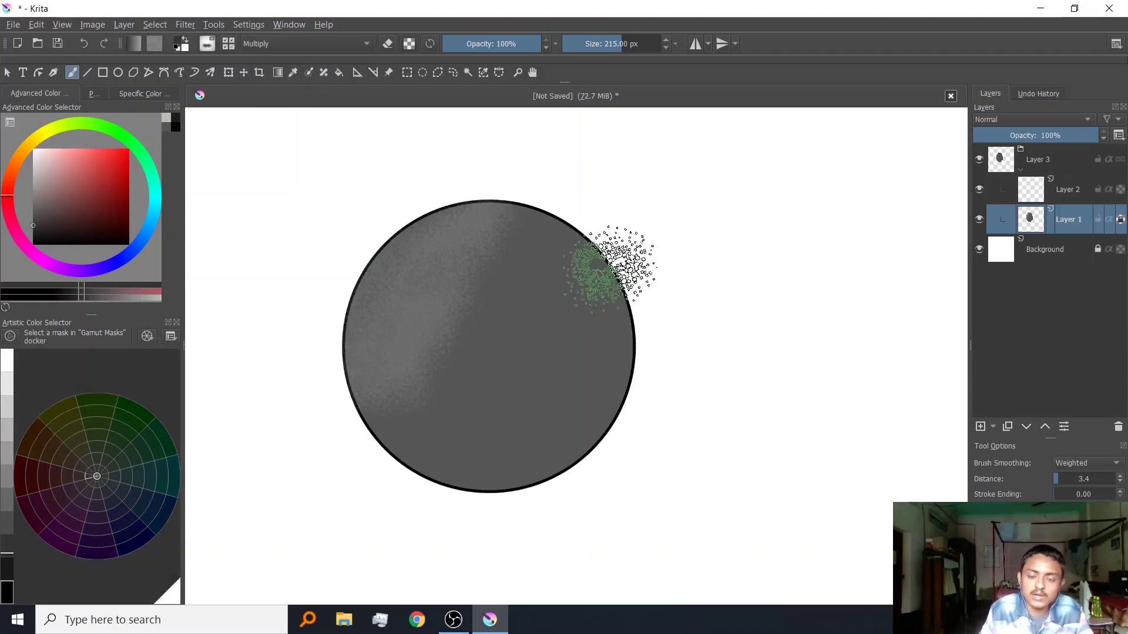
pyautogui.moveTo(623, 259); pyautogui.dragTo(444, 526)
pyautogui.hotkey('ctrl', 'z')
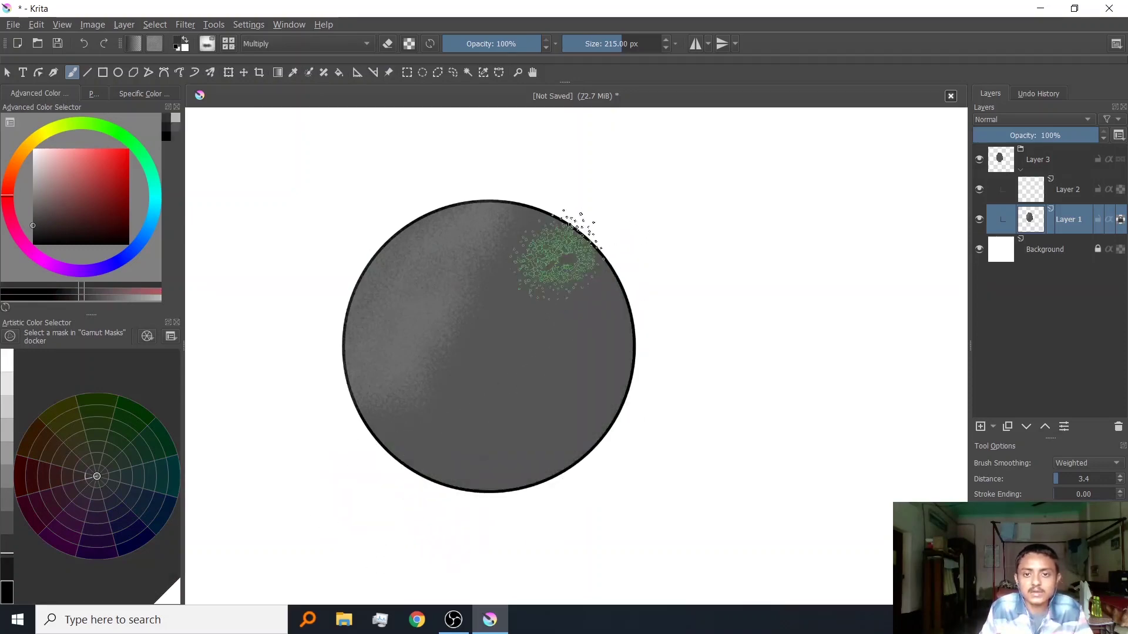
pyautogui.moveTo(567, 222)
pyautogui.mouseDown()
pyautogui.moveTo(517, 486)
pyautogui.moveTo(658, 347)
pyautogui.mouseUp()
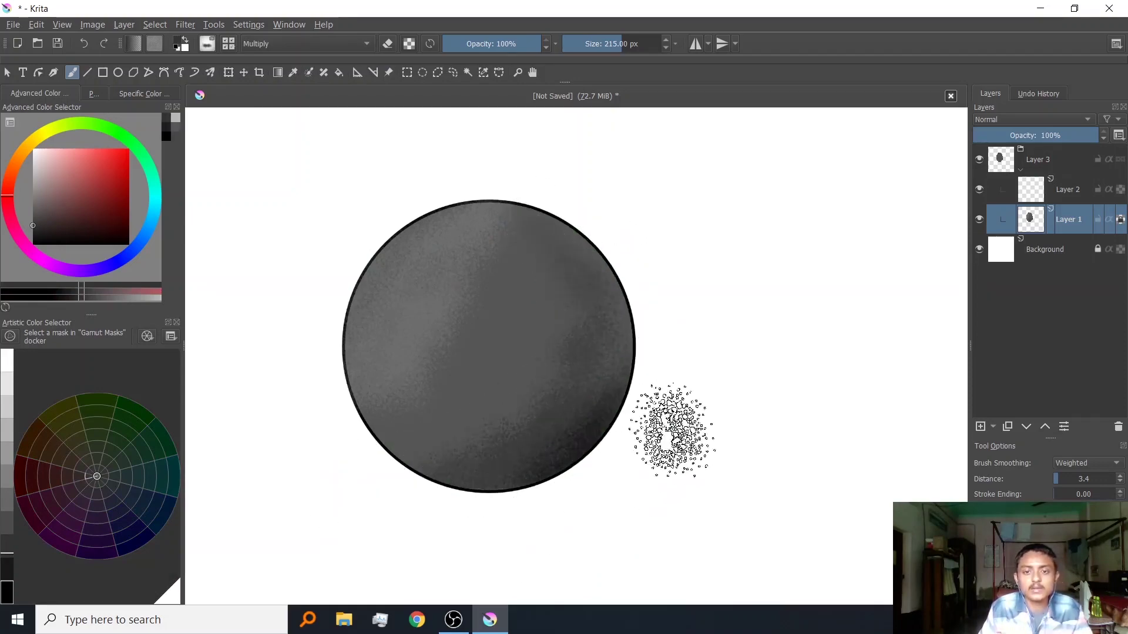
pyautogui.scroll(-4, 685, 408)
pyautogui.scroll(4, 646, 416)
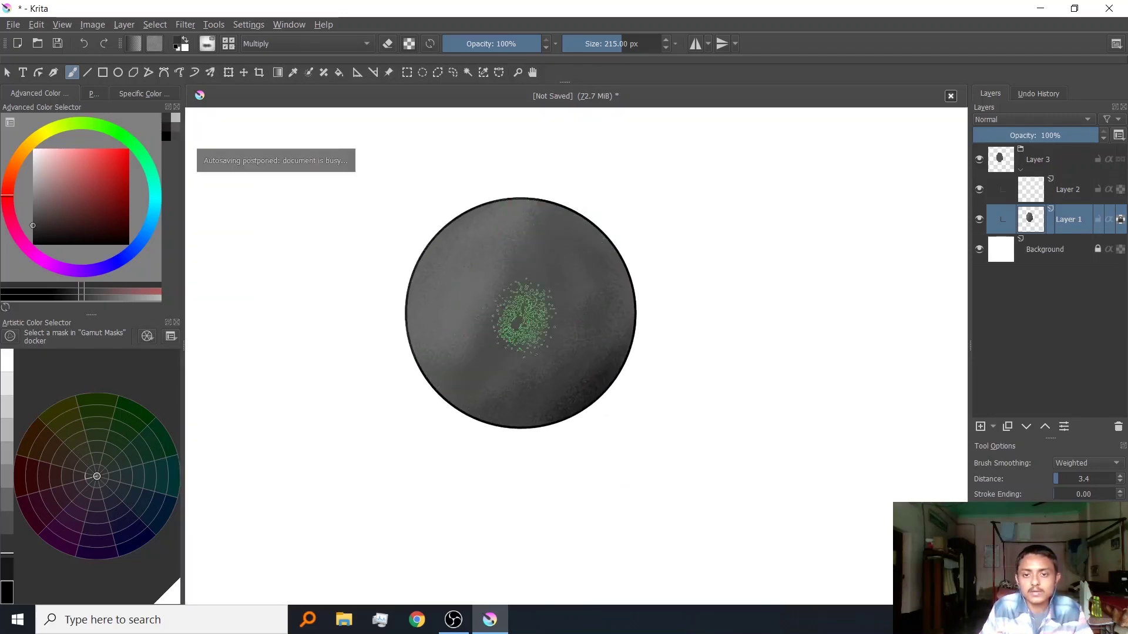
# Switch the brush to Screen, lighten the colour, and spray a soft highlight on the sphere's upper left.
pyautogui.click(317, 43)
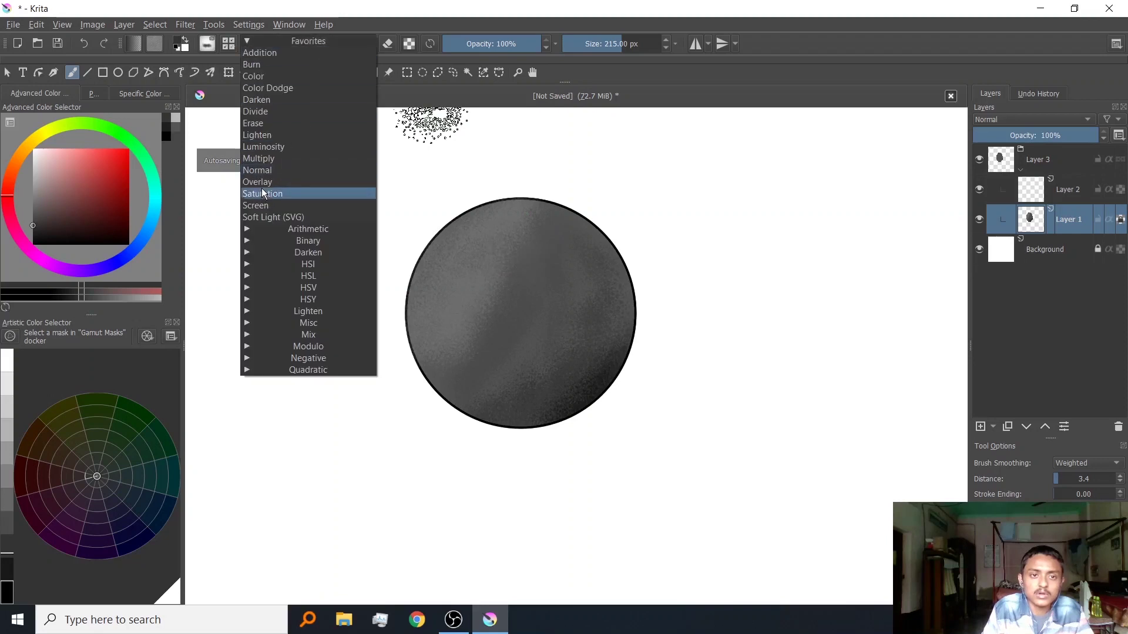
pyautogui.click(264, 207)
pyautogui.press('l')
pyautogui.press('l')
pyautogui.press('l')
pyautogui.press('l')
pyautogui.press('l')
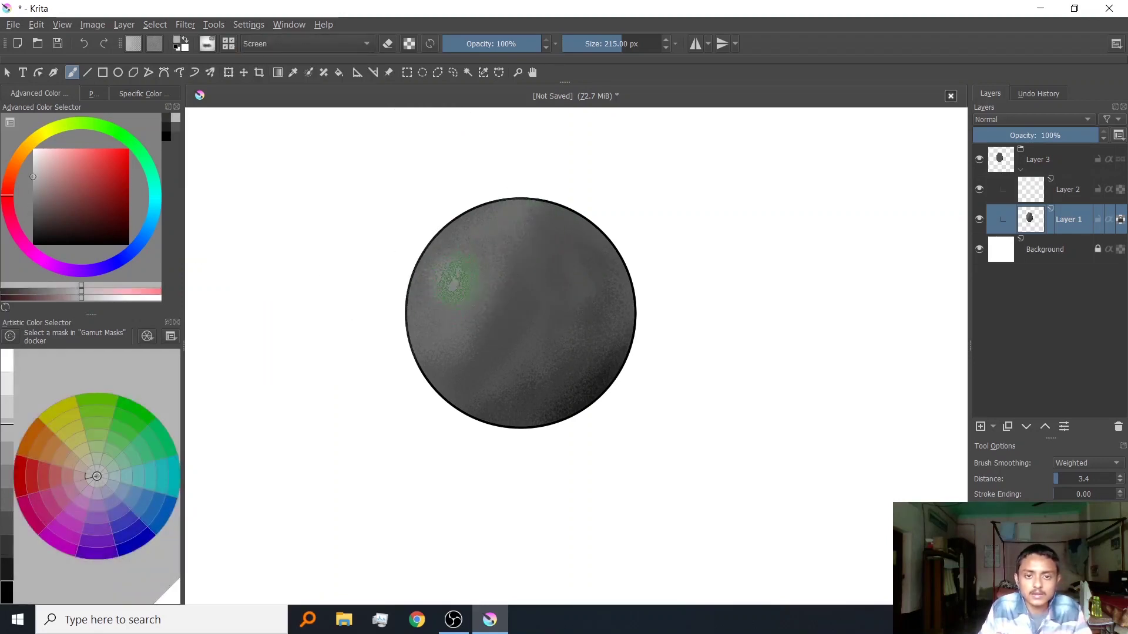
pyautogui.moveTo(465, 280)
pyautogui.mouseDown()
pyautogui.moveTo(510, 283)
pyautogui.moveTo(502, 344)
pyautogui.moveTo(536, 309)
pyautogui.moveTo(538, 340)
pyautogui.moveTo(577, 303)
pyautogui.moveTo(492, 382)
pyautogui.moveTo(523, 344)
pyautogui.moveTo(479, 366)
pyautogui.mouseUp()
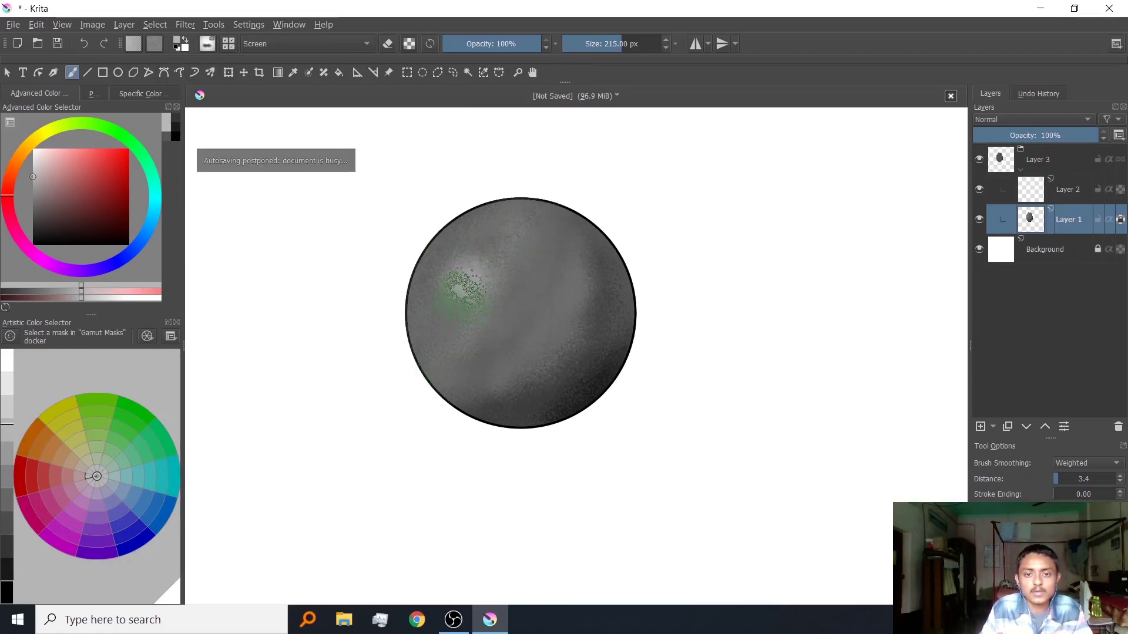
pyautogui.moveTo(484, 294)
pyautogui.mouseDown()
pyautogui.moveTo(506, 312)
pyautogui.moveTo(505, 284)
pyautogui.mouseUp()
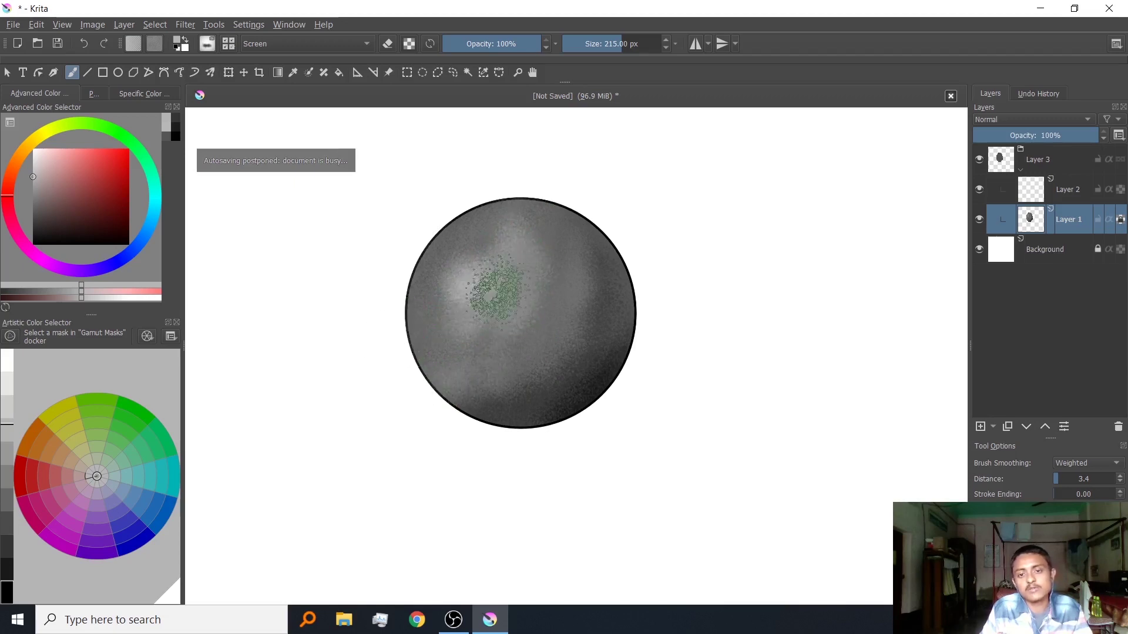
pyautogui.hotkey('ctrl', 'z')
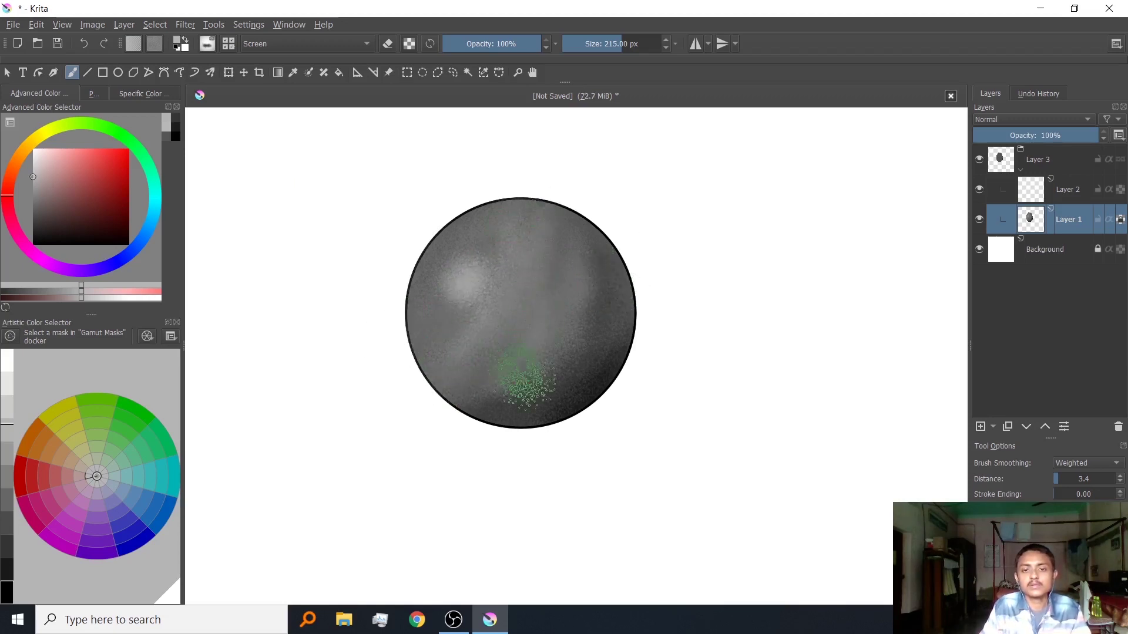
pyautogui.scroll(-5, 674, 330)
pyautogui.scroll(1, 604, 319)
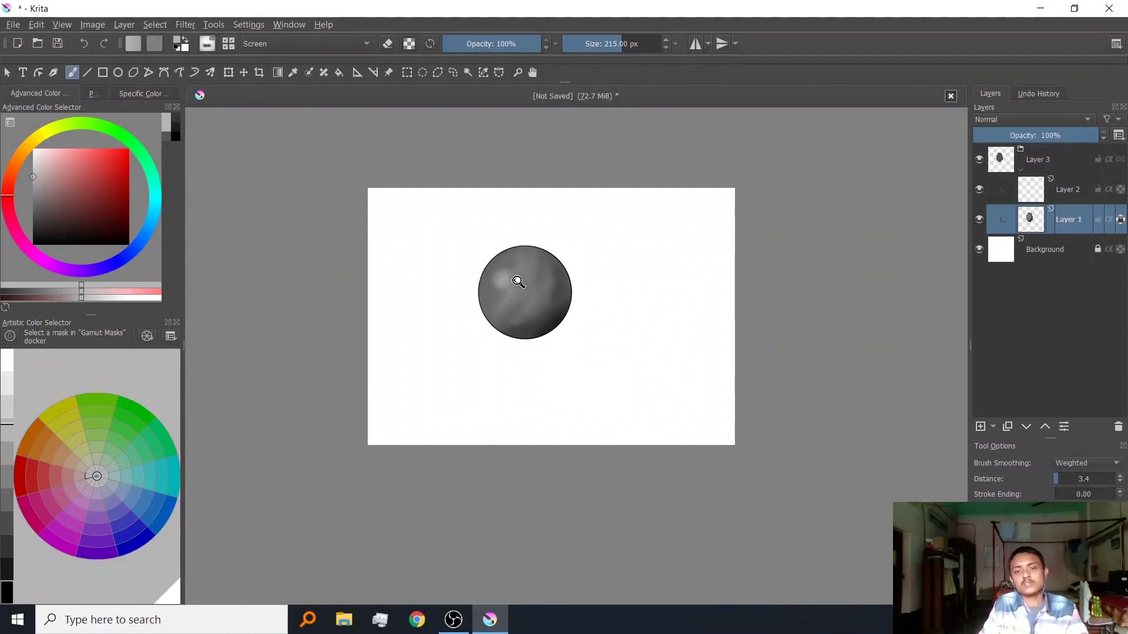
pyautogui.scroll(2, 519, 288)
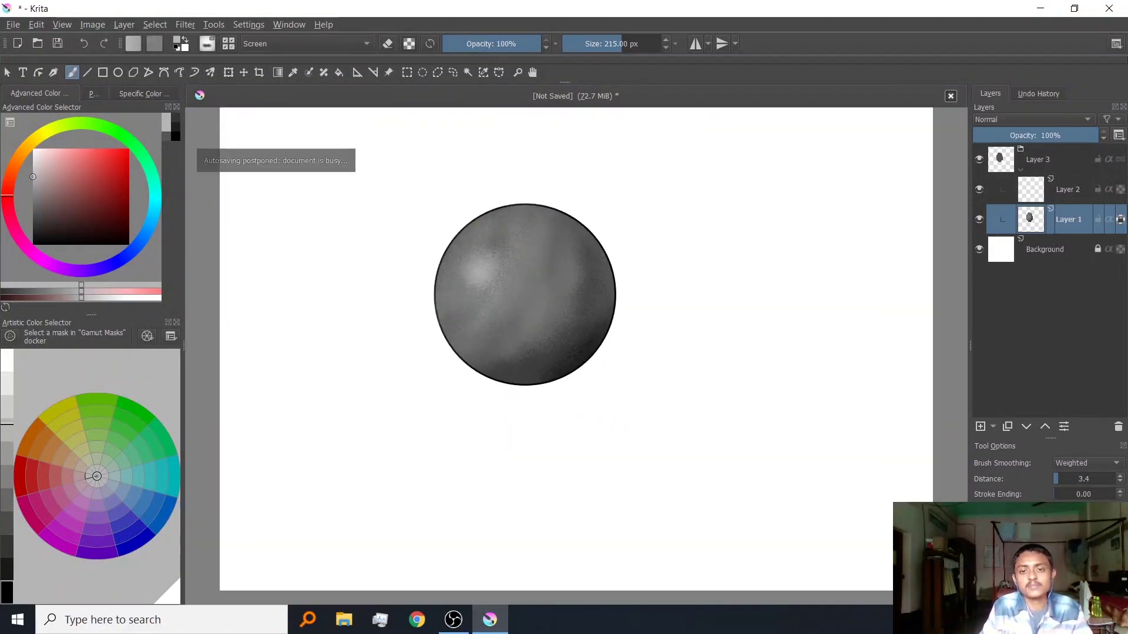
pyautogui.scroll(-2, 618, 299)
pyautogui.scroll(4, 594, 305)
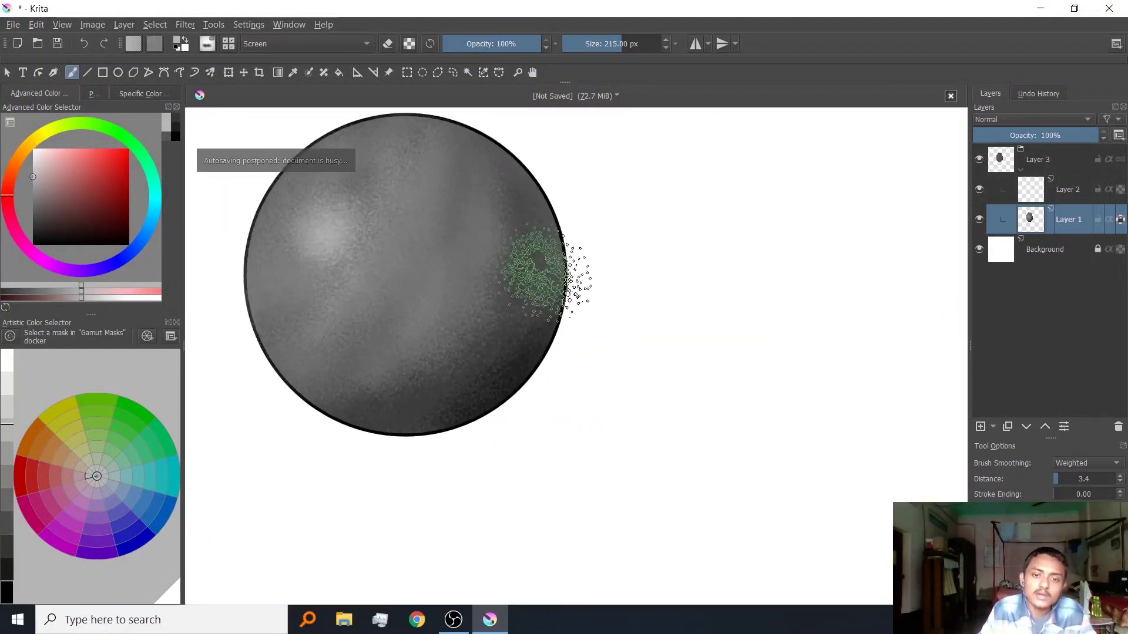
pyautogui.moveTo(550, 276); pyautogui.dragTo(617, 274)
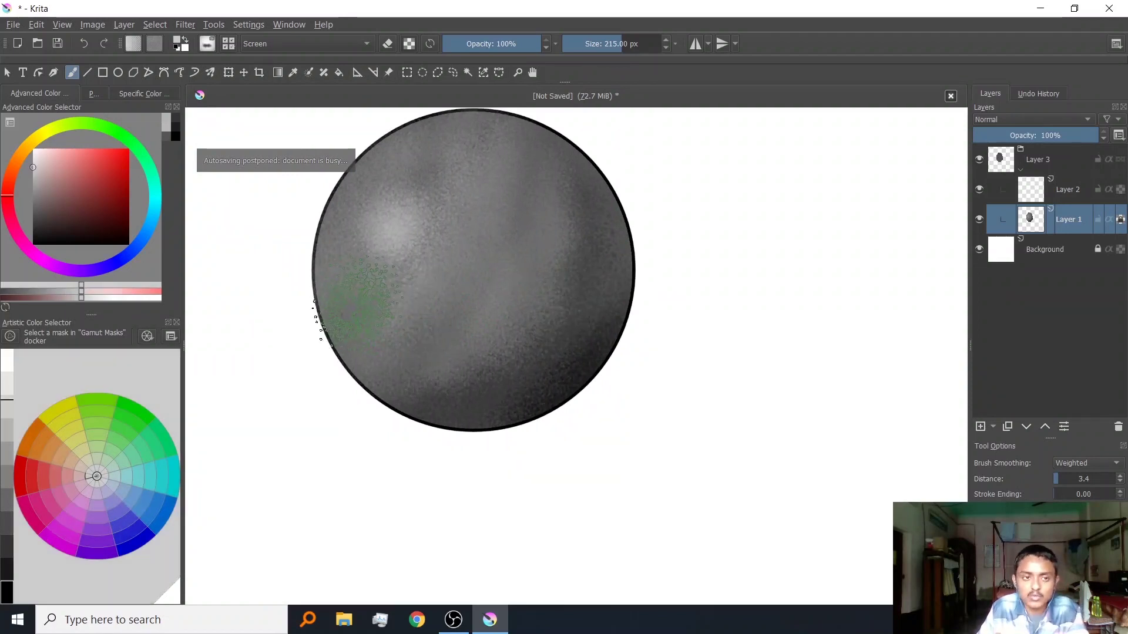
# Darken the brush colour to black, set blending to Multiply, and zoom out then back in on the sphere.
pyautogui.press('k')
pyautogui.press('k')
pyautogui.press('k')
pyautogui.press('k')
pyautogui.press('k')
pyautogui.press('k')
pyautogui.click(353, 45)
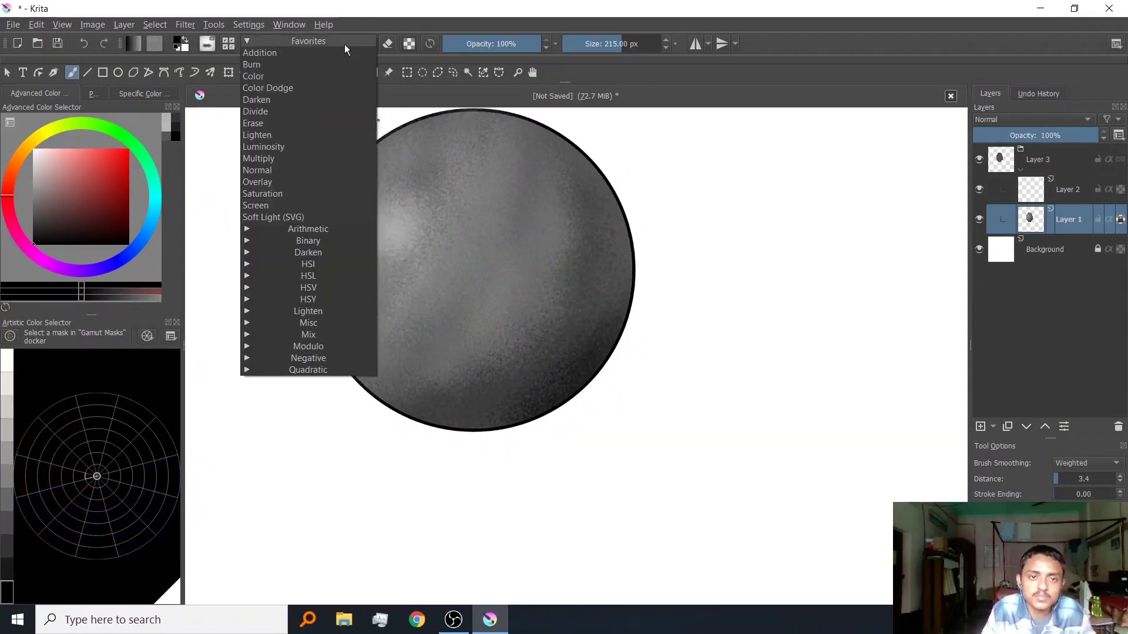
pyautogui.click(274, 162)
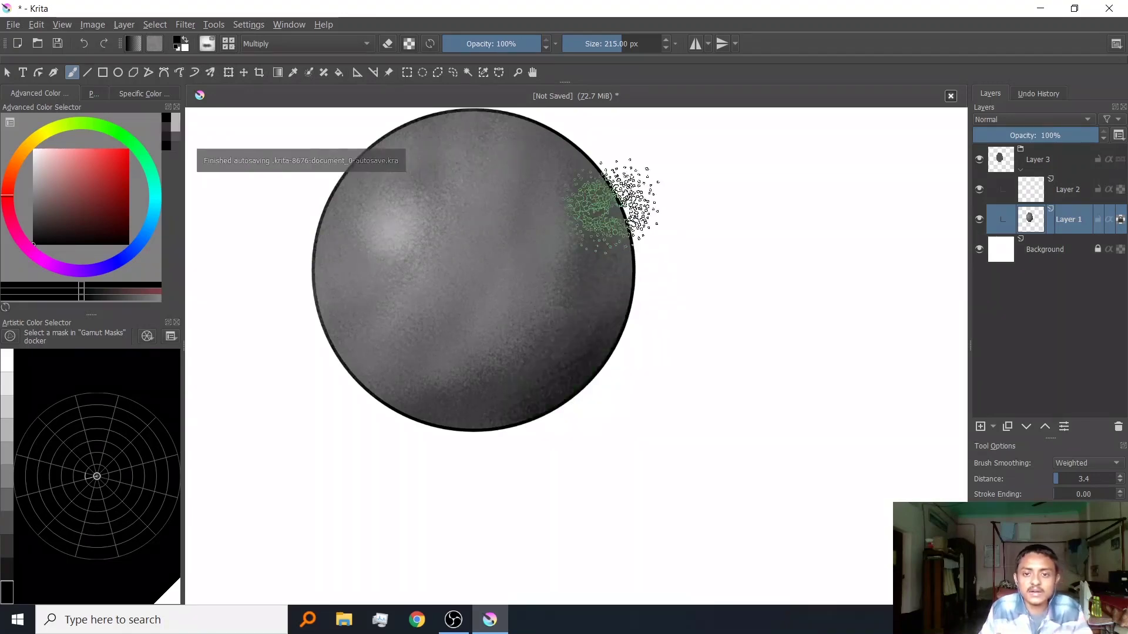
pyautogui.scroll(-1, 709, 364)
pyautogui.moveTo(709, 365); pyautogui.dragTo(674, 389)
pyautogui.moveTo(672, 338); pyautogui.dragTo(667, 323)
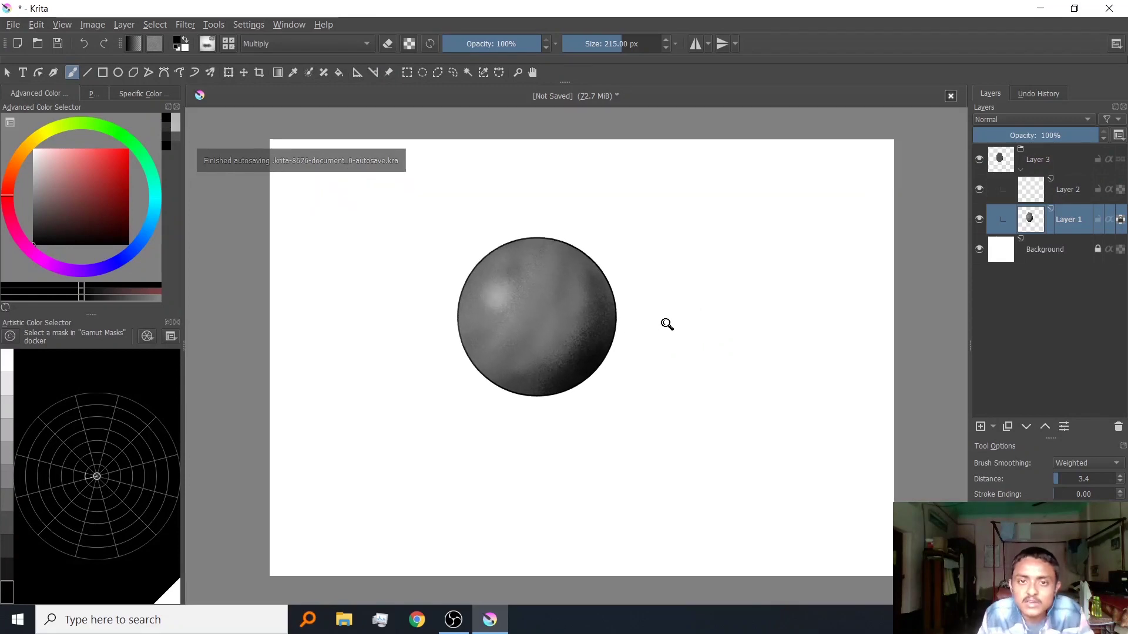
pyautogui.click(228, 44)
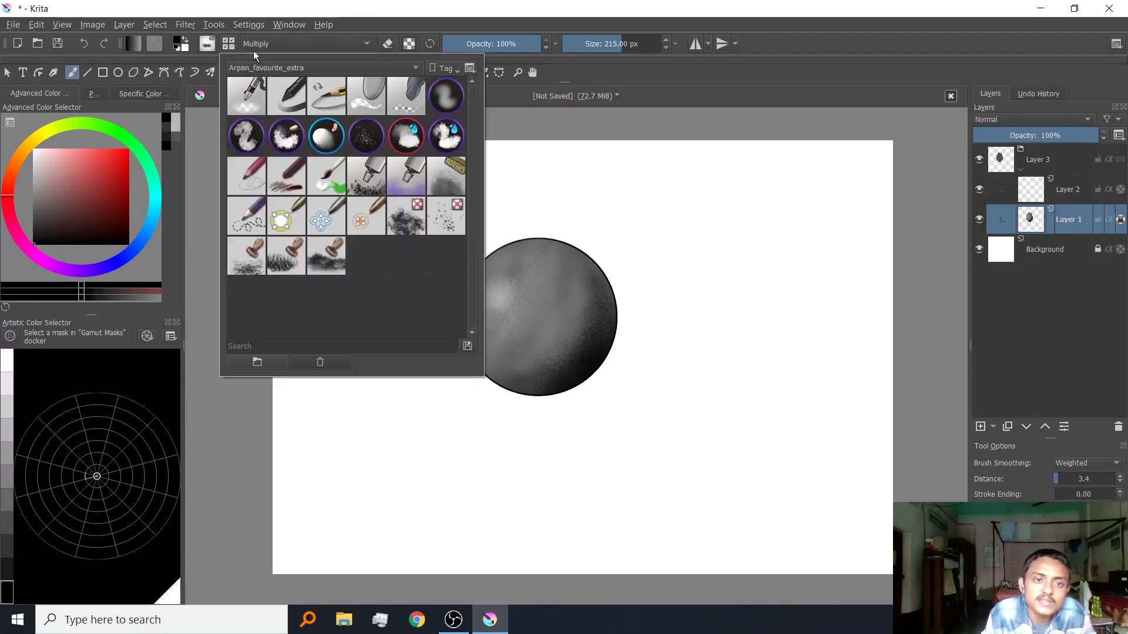
pyautogui.click(406, 68)
pyautogui.click(331, 58)
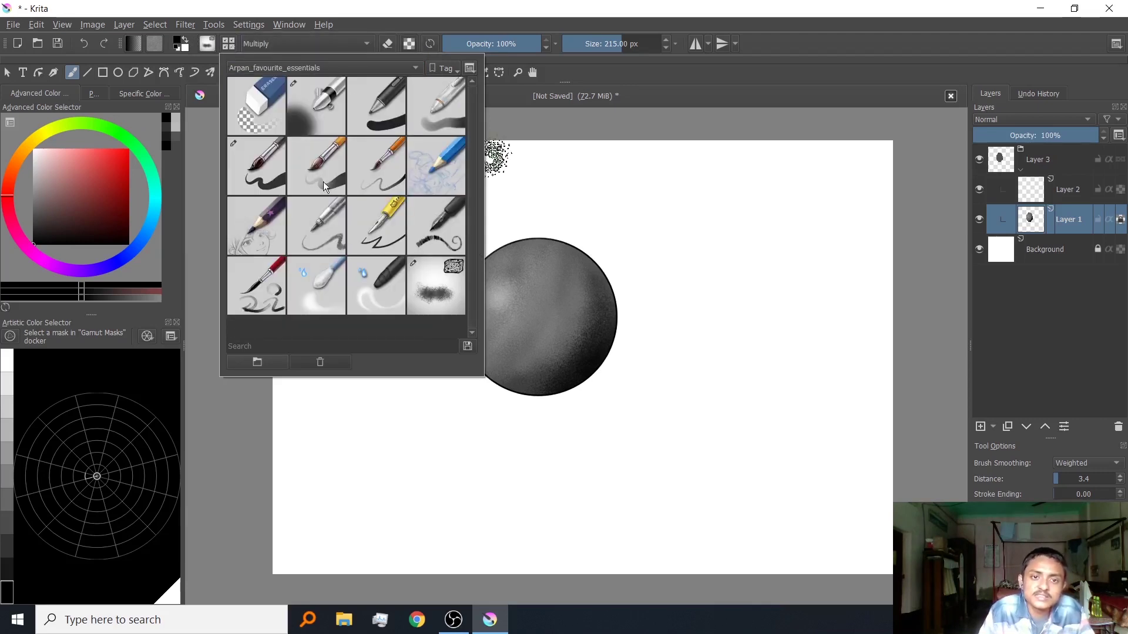
pyautogui.rightClick(585, 244)
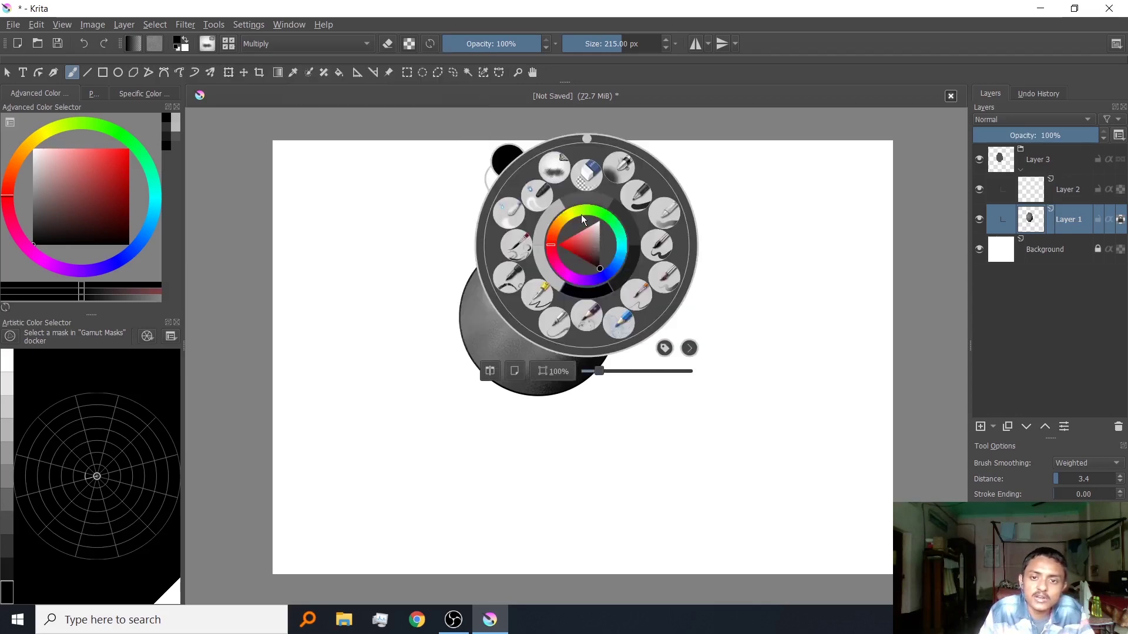
pyautogui.click(229, 44)
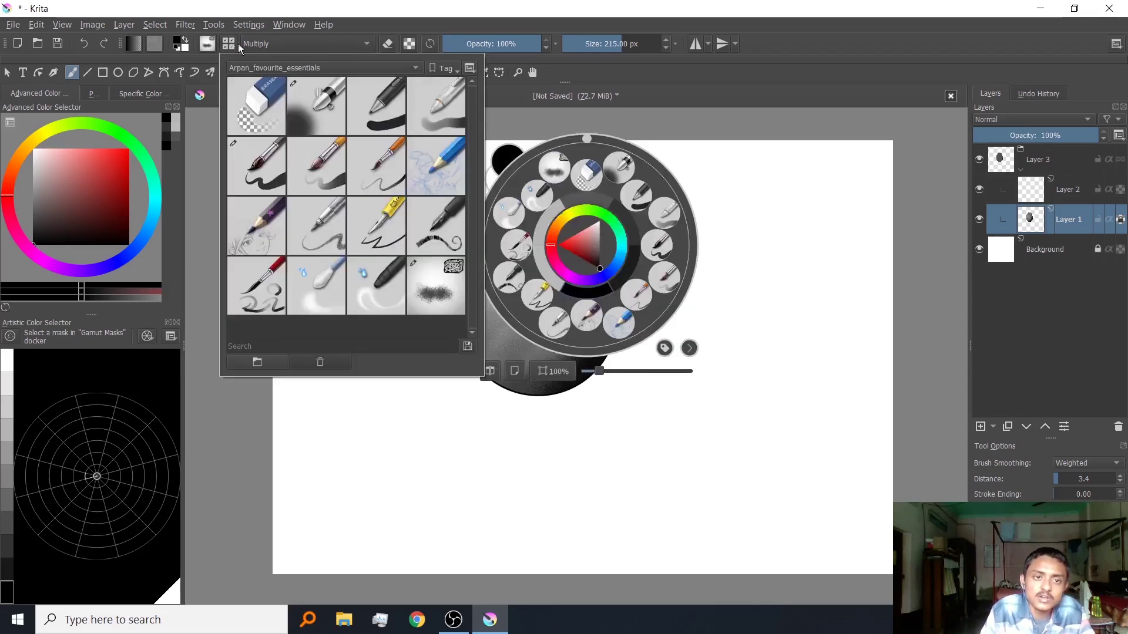
pyautogui.click(302, 68)
pyautogui.click(352, 81)
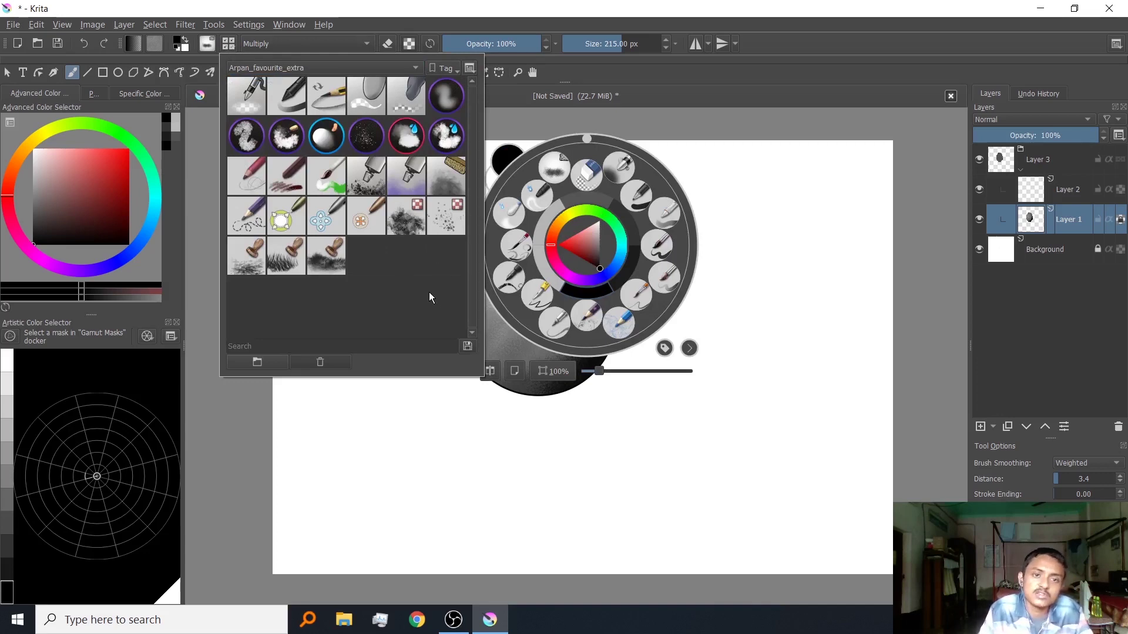
pyautogui.click(748, 263)
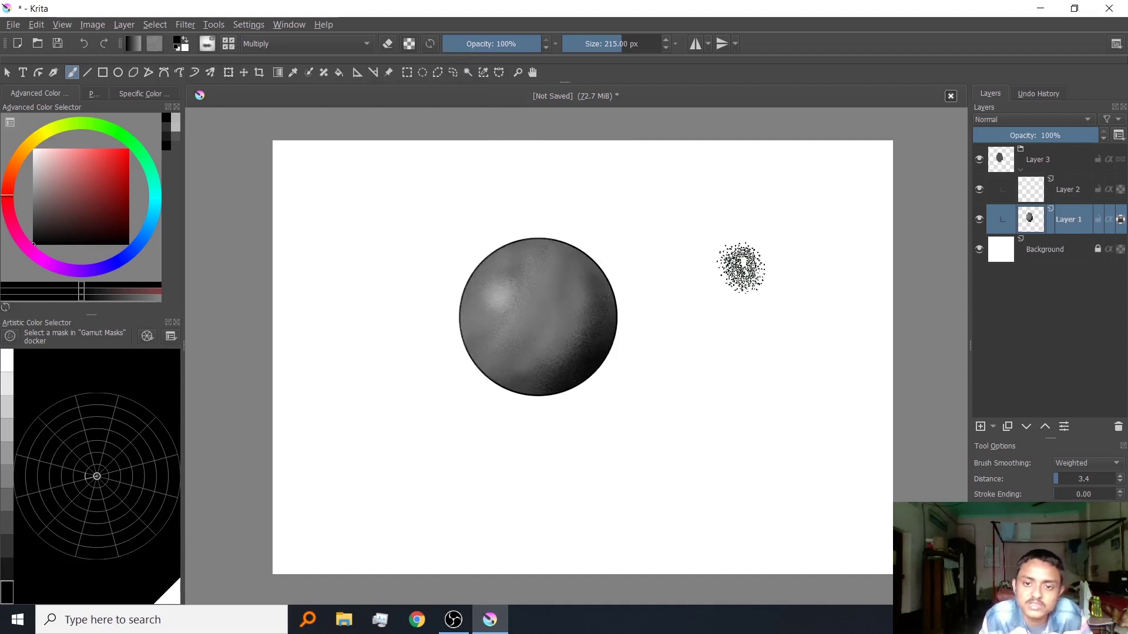